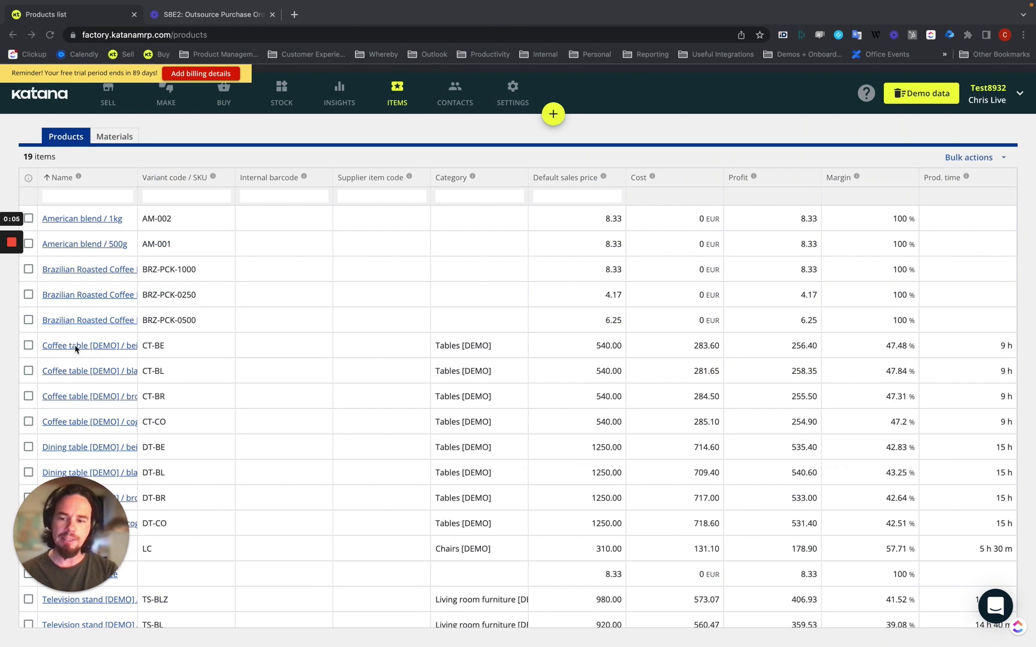
# - Open the Coffee table [DEMO] product page from the Products list
pyautogui.click(75, 346)
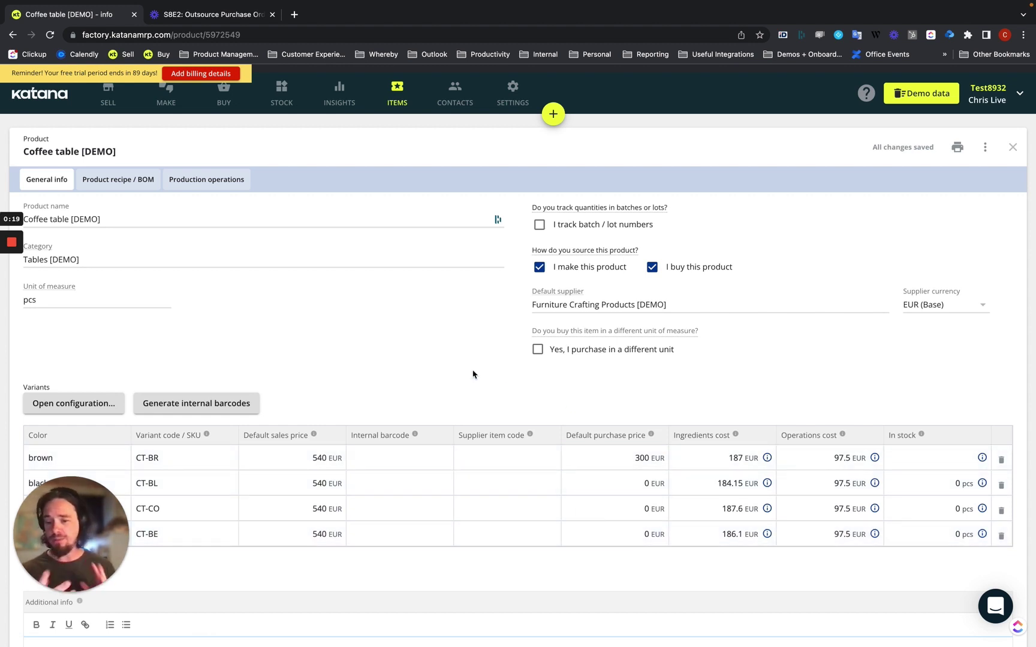
pyautogui.click(652, 268)
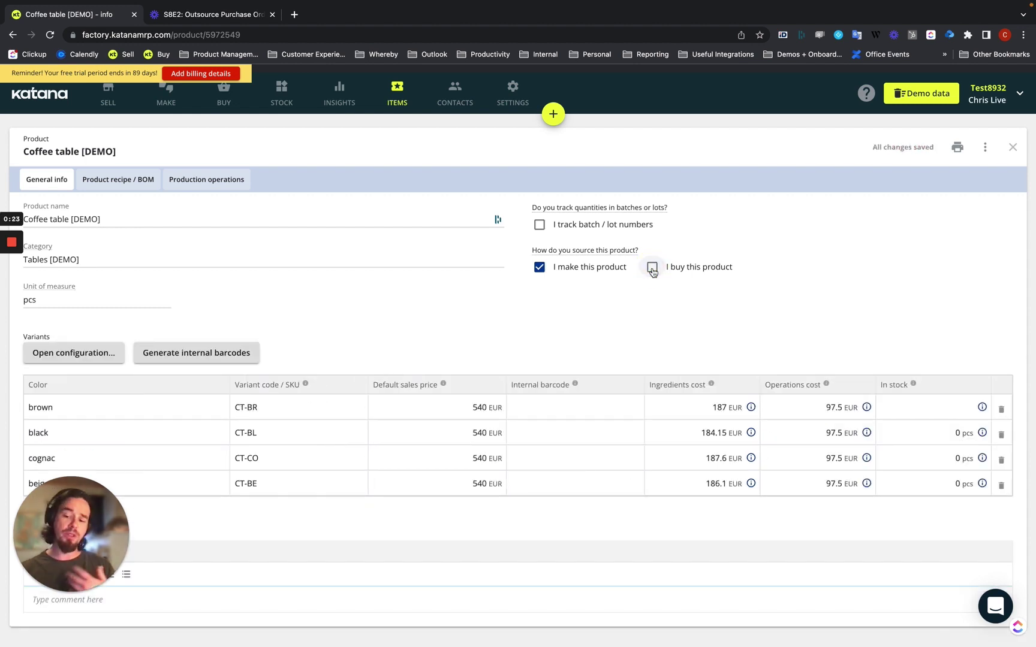
pyautogui.click(652, 268)
pyautogui.write('300')
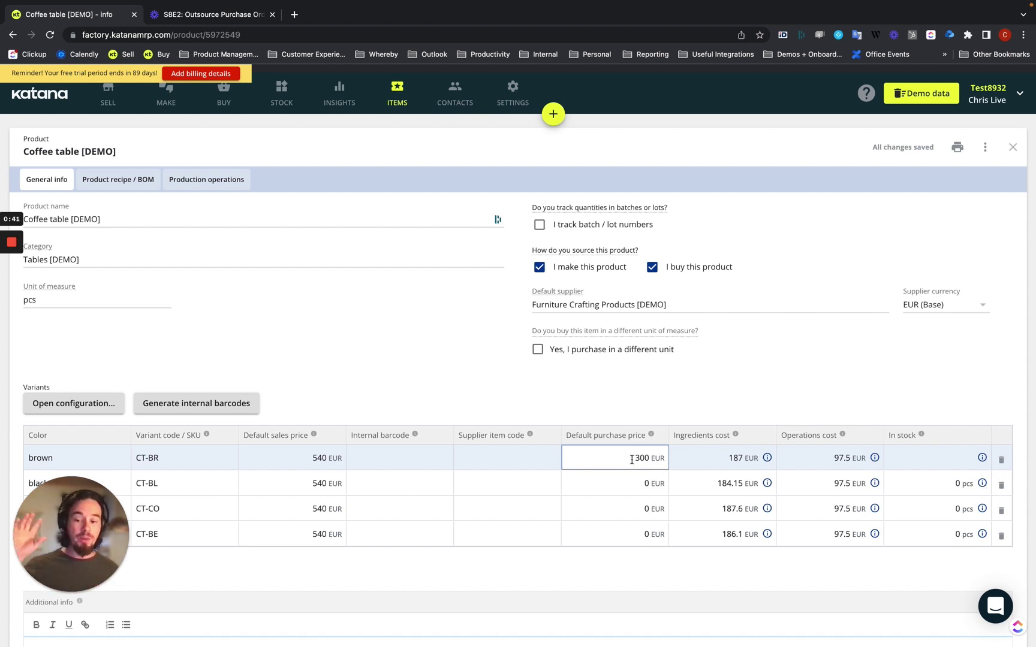
pyautogui.press('Return')
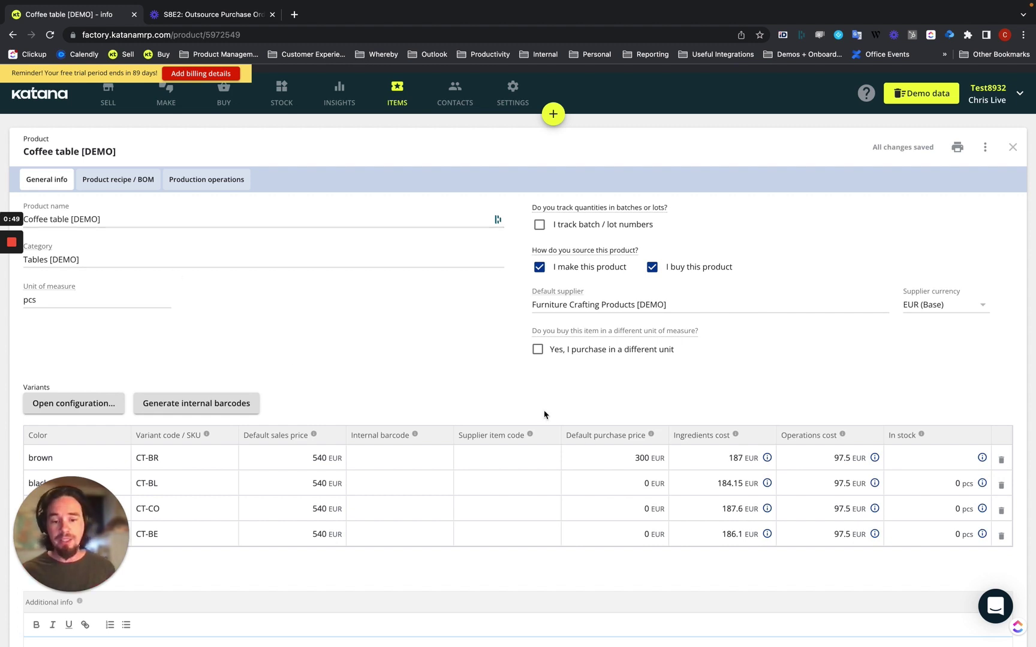
pyautogui.click(625, 461)
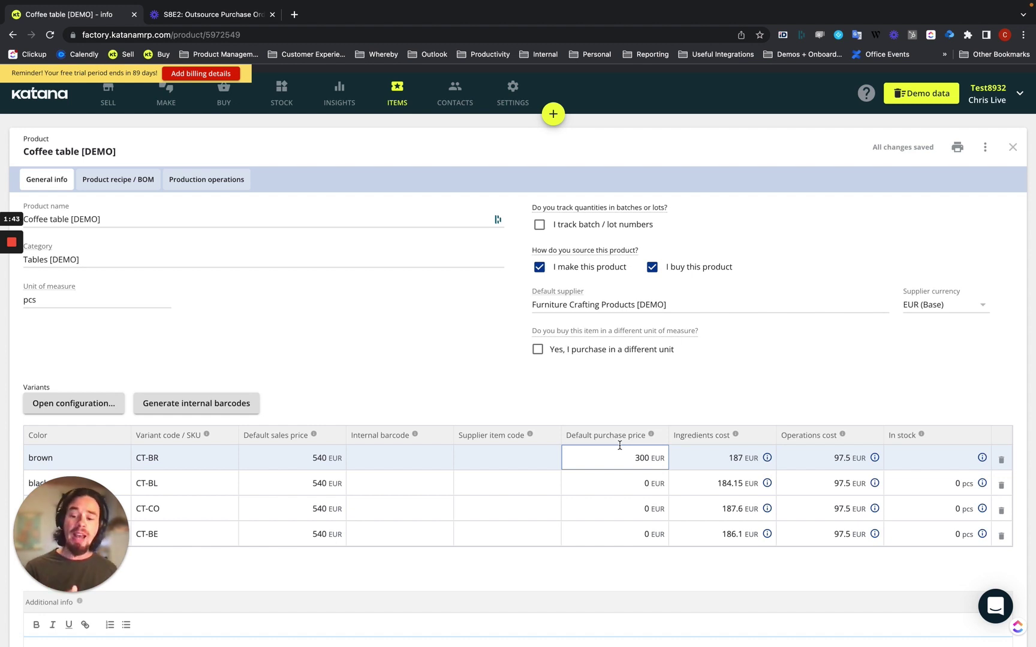
# - Confirm the brown price, then enter 300 EUR for the black, cognac and beige variants
pyautogui.press('Return')
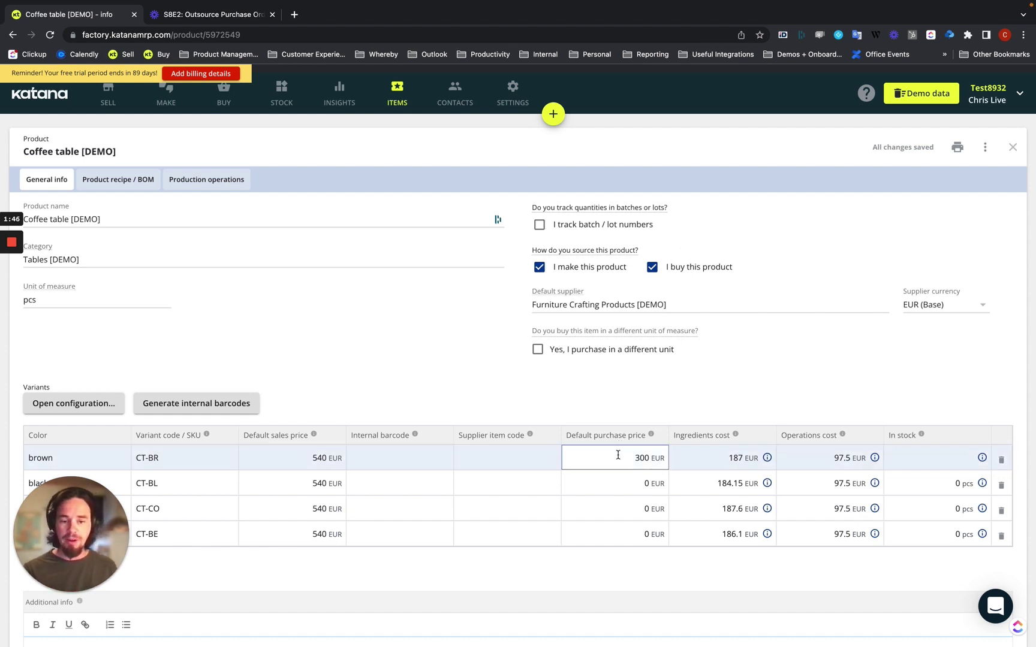
pyautogui.click(635, 483)
pyautogui.write('3')
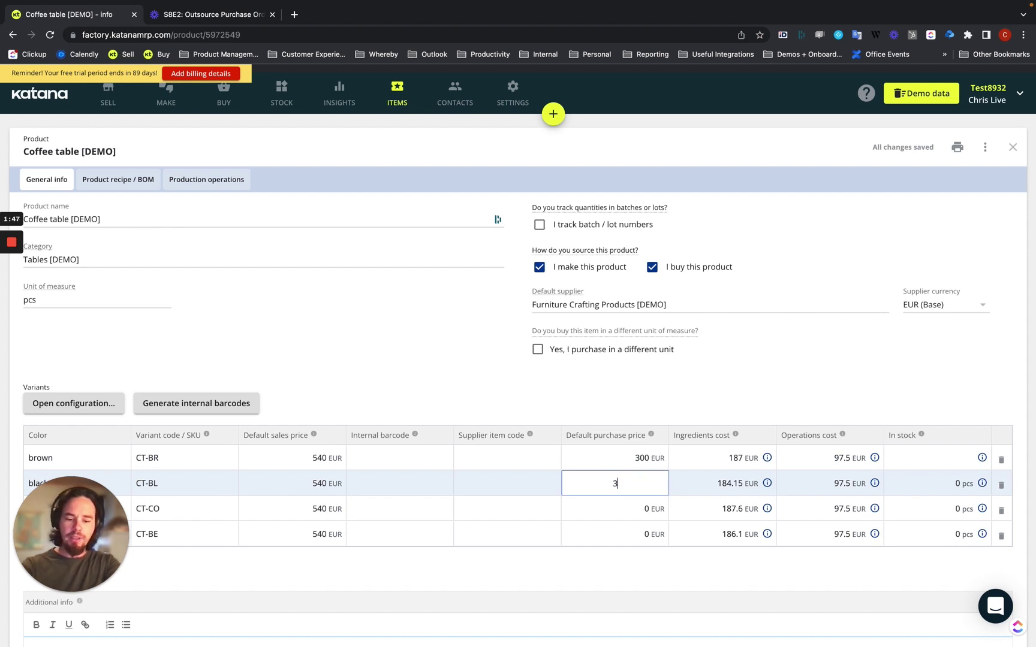
pyautogui.write('00')
pyautogui.click(640, 511)
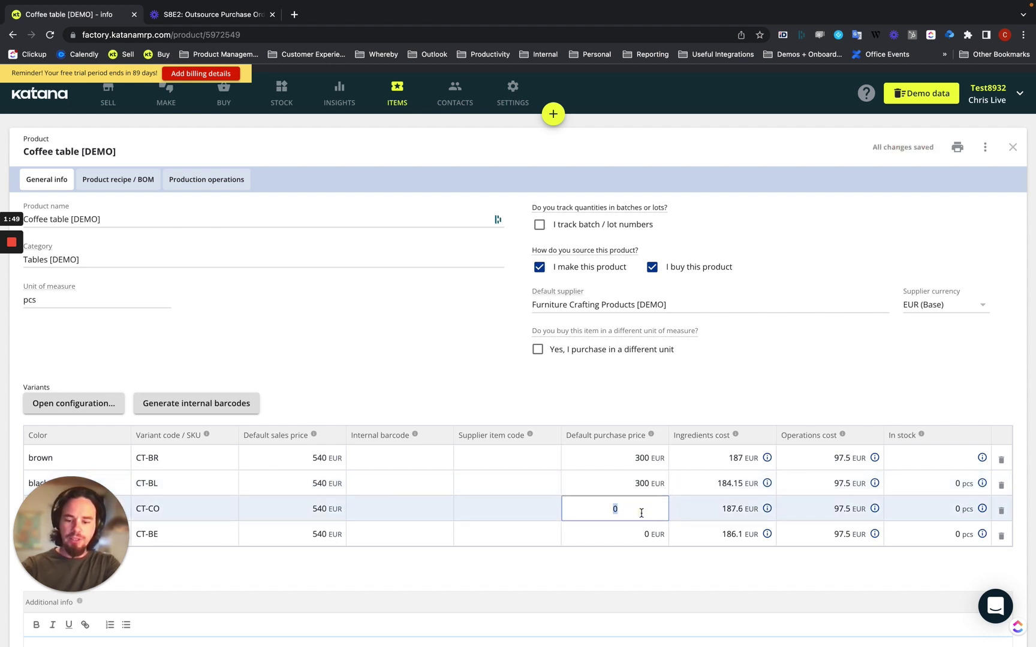
pyautogui.write('300')
pyautogui.click(644, 537)
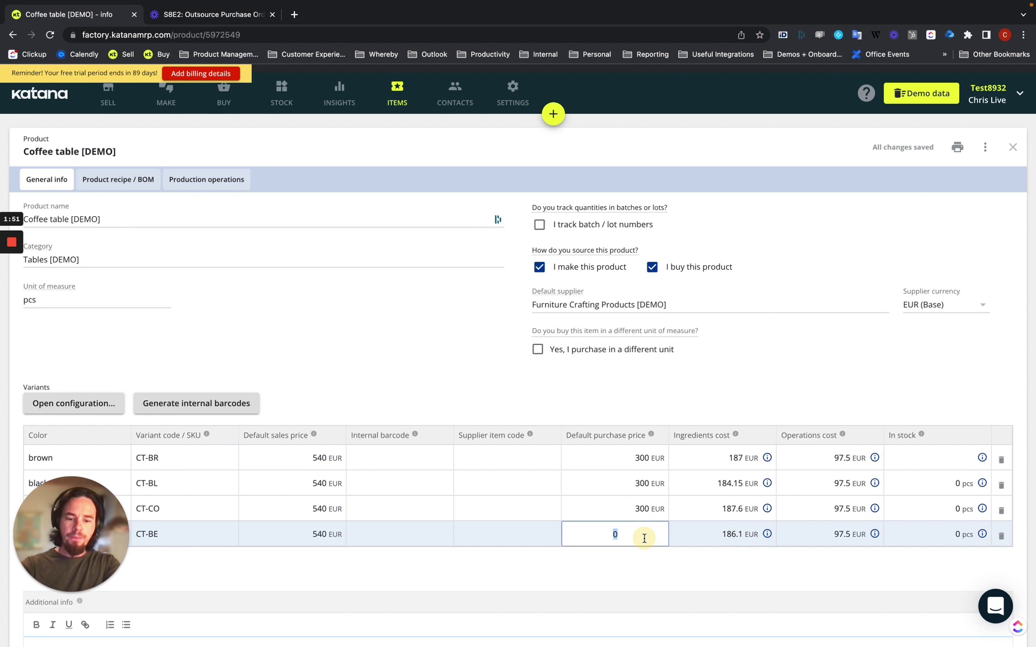
pyautogui.write('300')
pyautogui.click(654, 578)
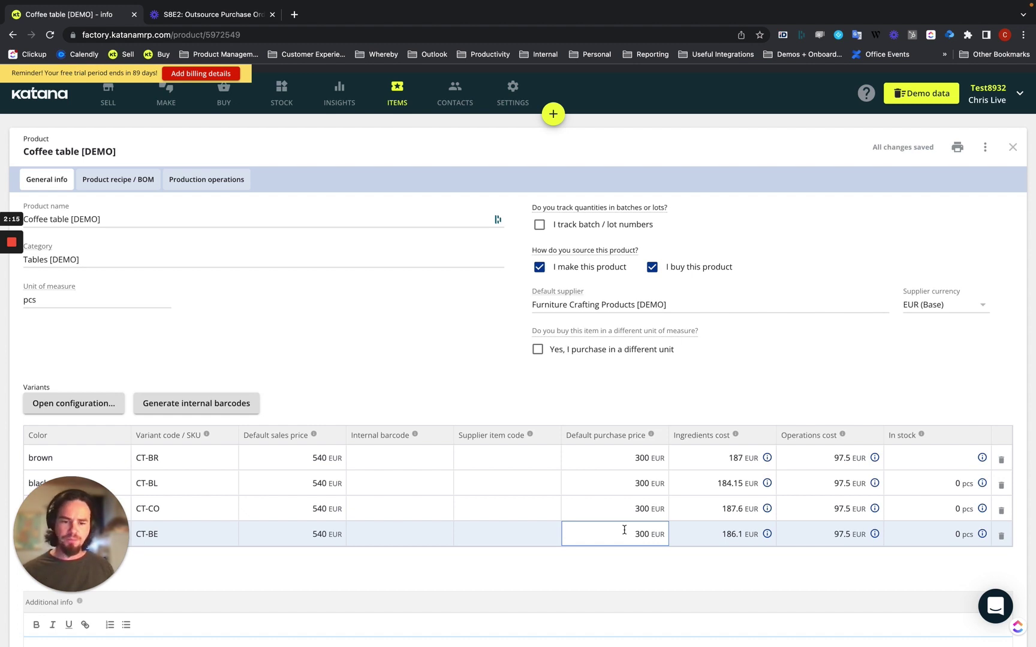
pyautogui.click(533, 403)
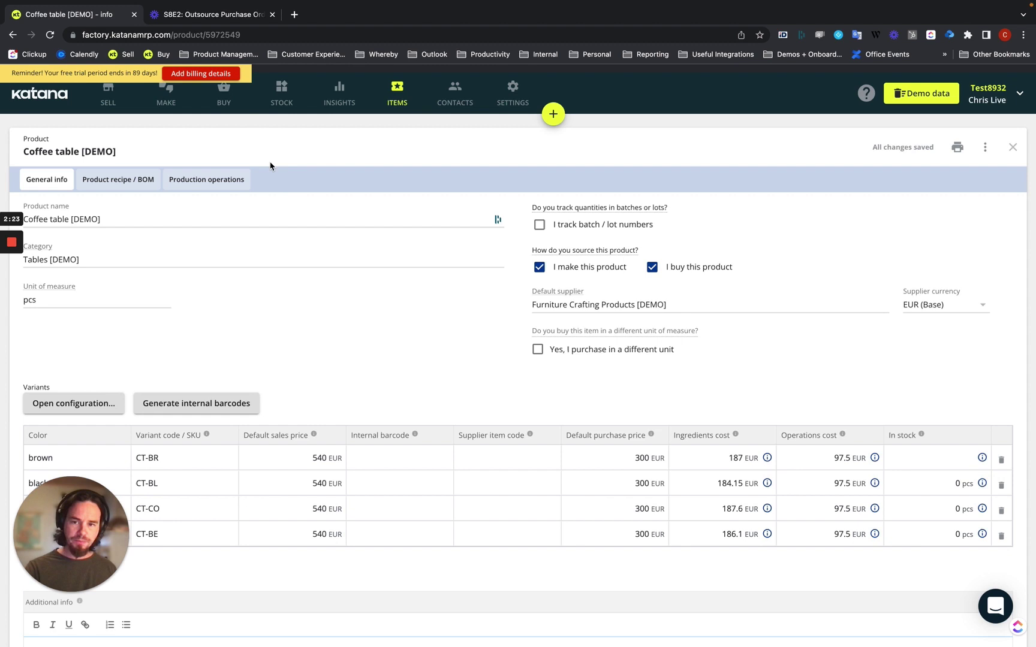
# - Create a new outsourced purchase order from Furniture Crafting Products [DEMO], shipping to Main location
pyautogui.click(226, 97)
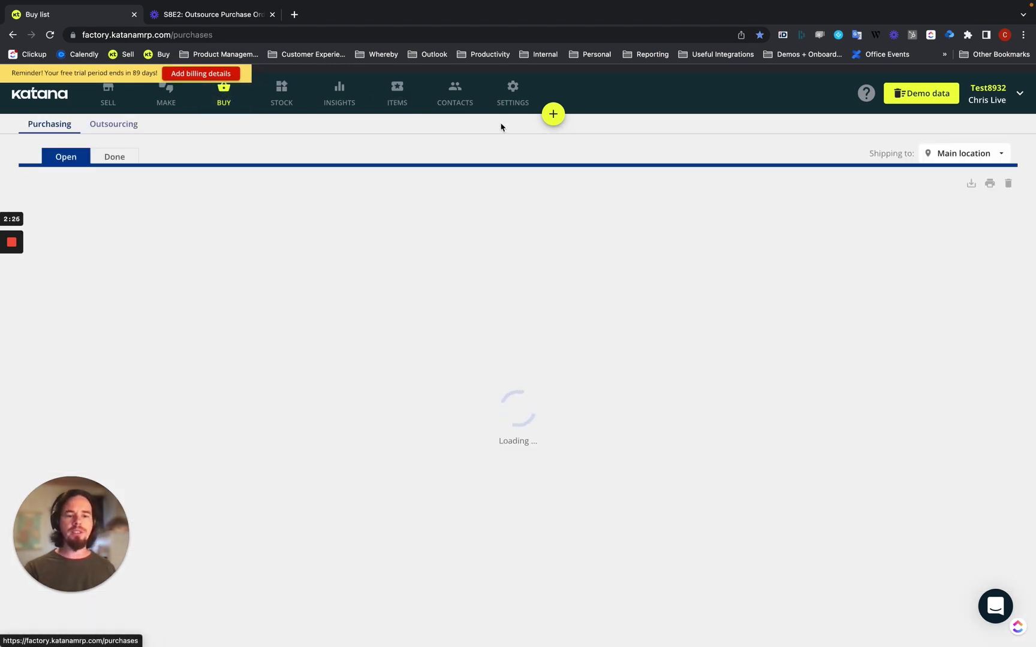
pyautogui.click(553, 117)
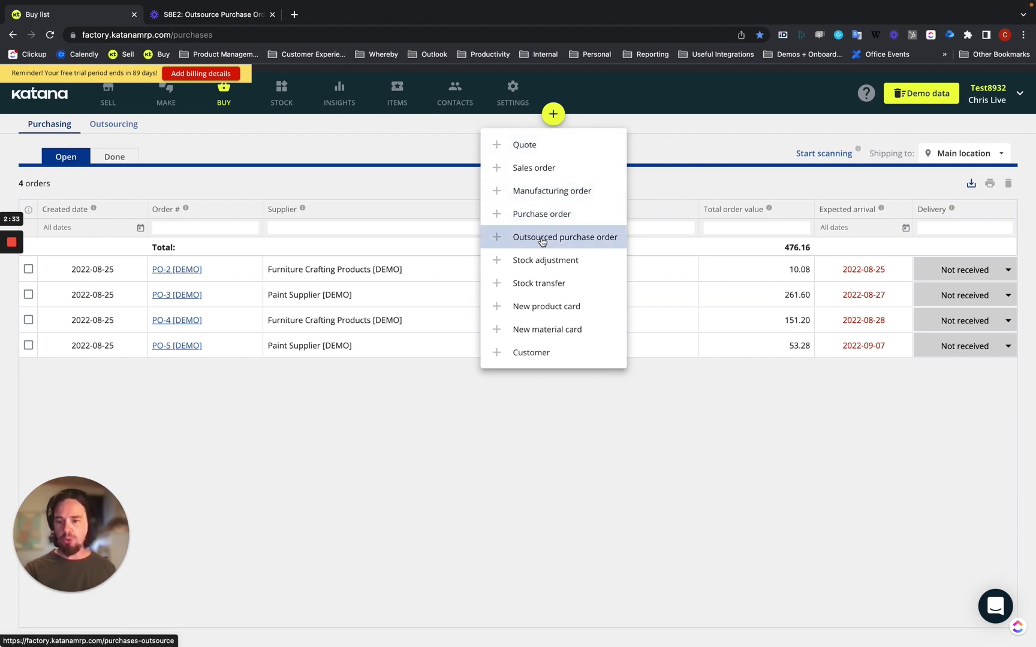
pyautogui.click(542, 240)
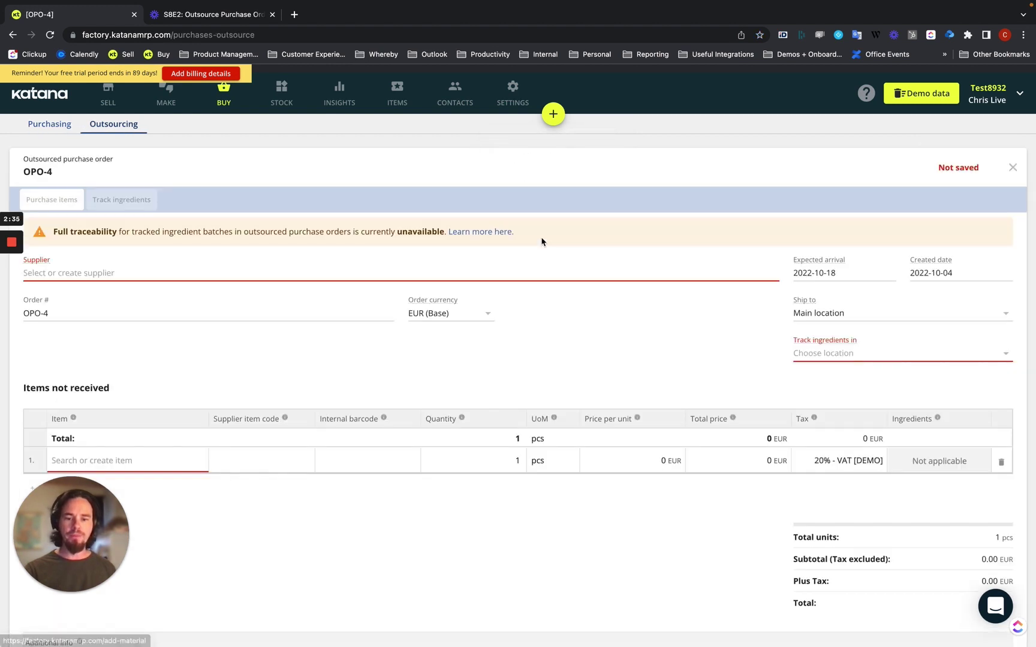
pyautogui.click(54, 274)
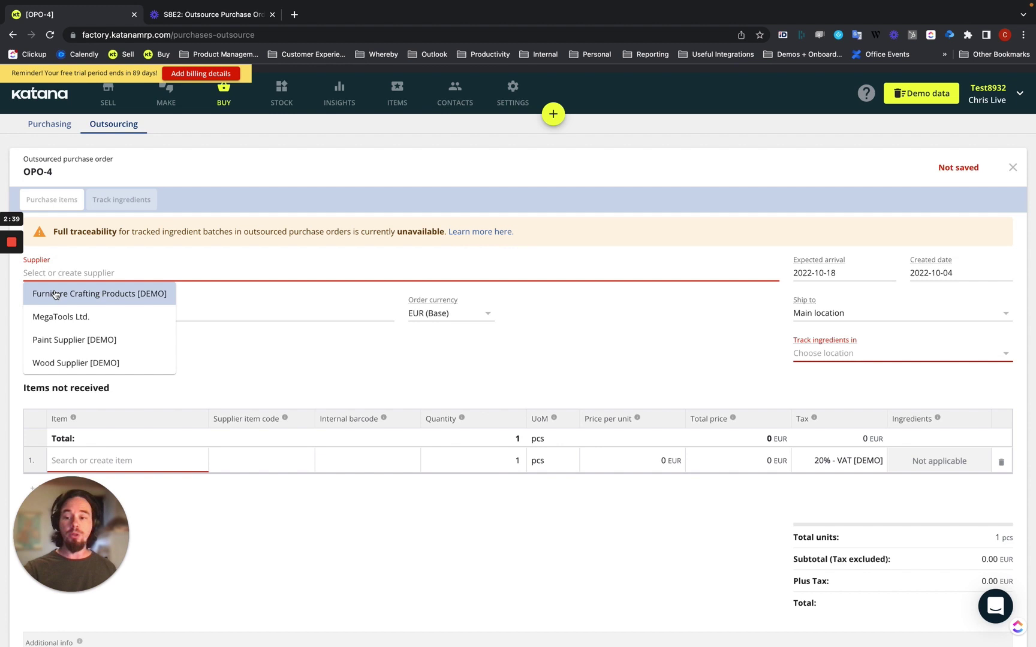
pyautogui.click(68, 294)
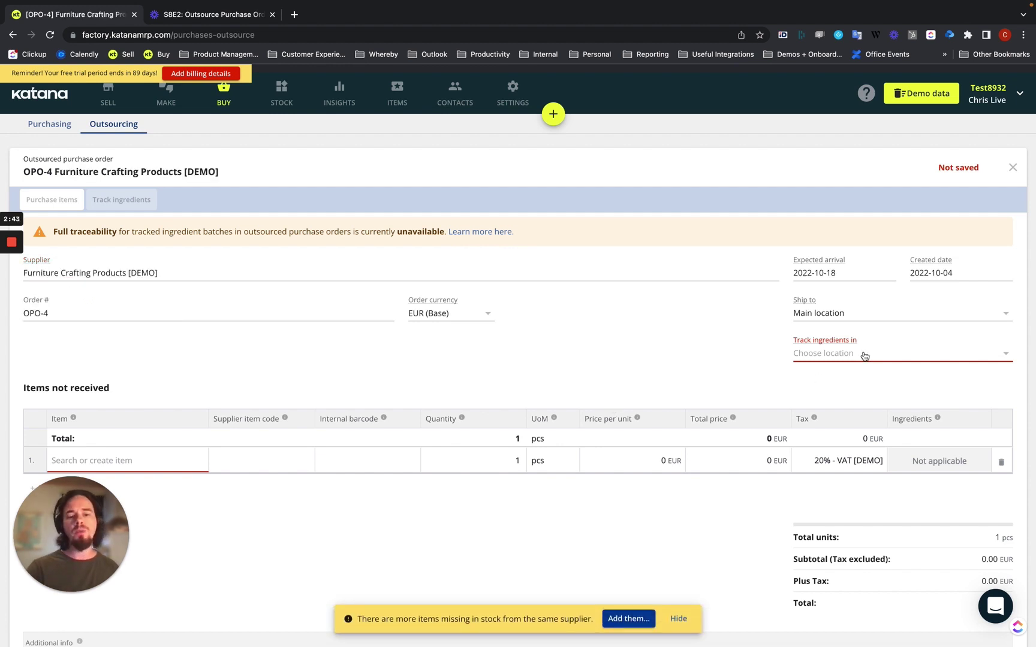
pyautogui.click(812, 317)
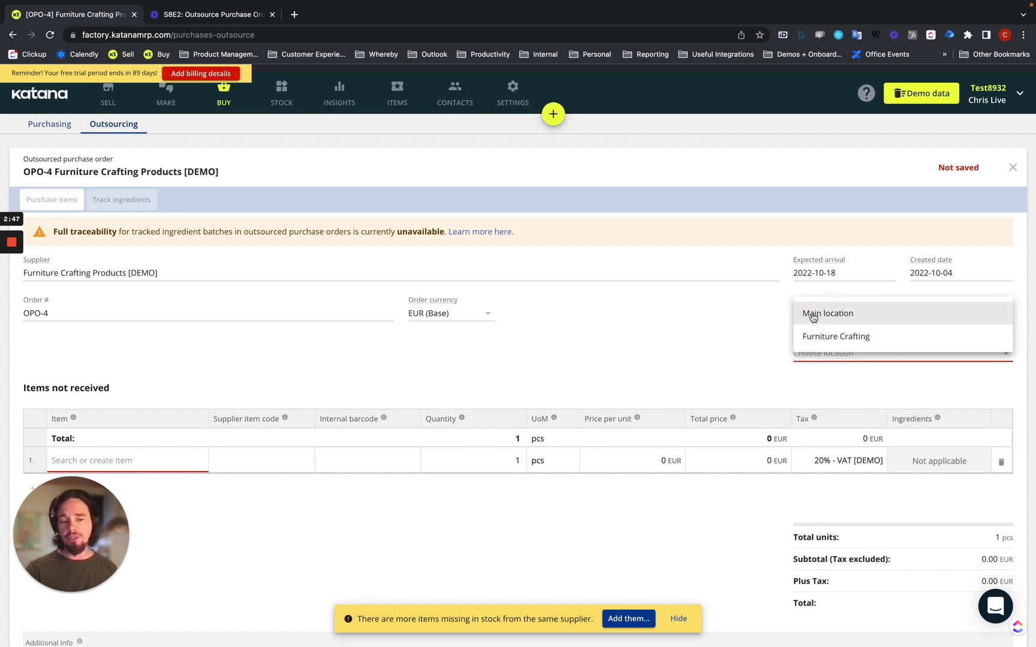
pyautogui.click(819, 318)
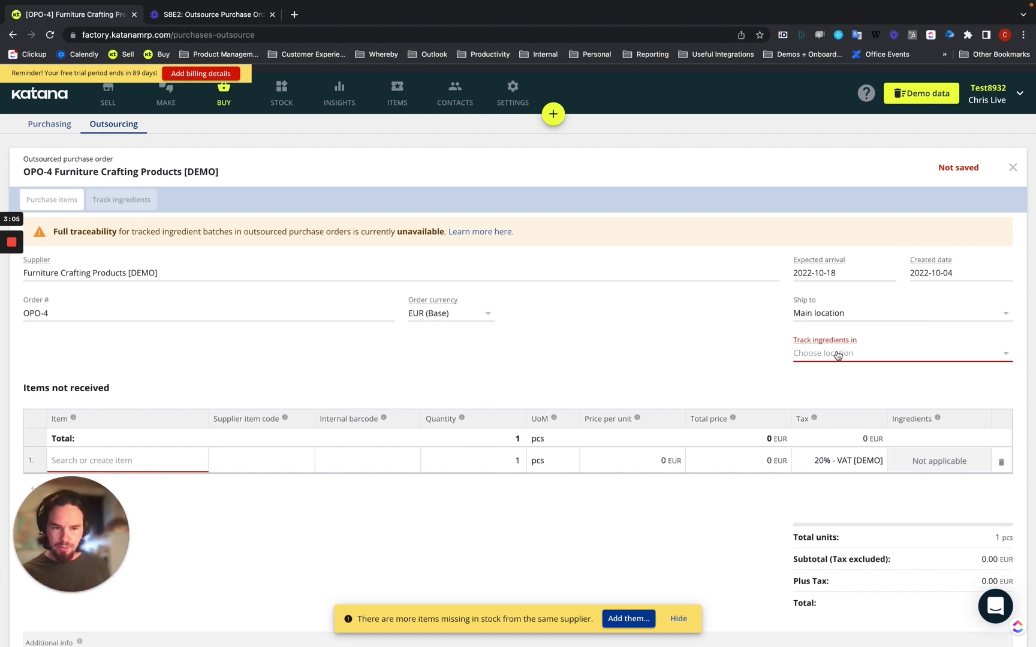
# - Set 'Track ingredients in' to Furniture Crafting and start the first item row
pyautogui.click(838, 355)
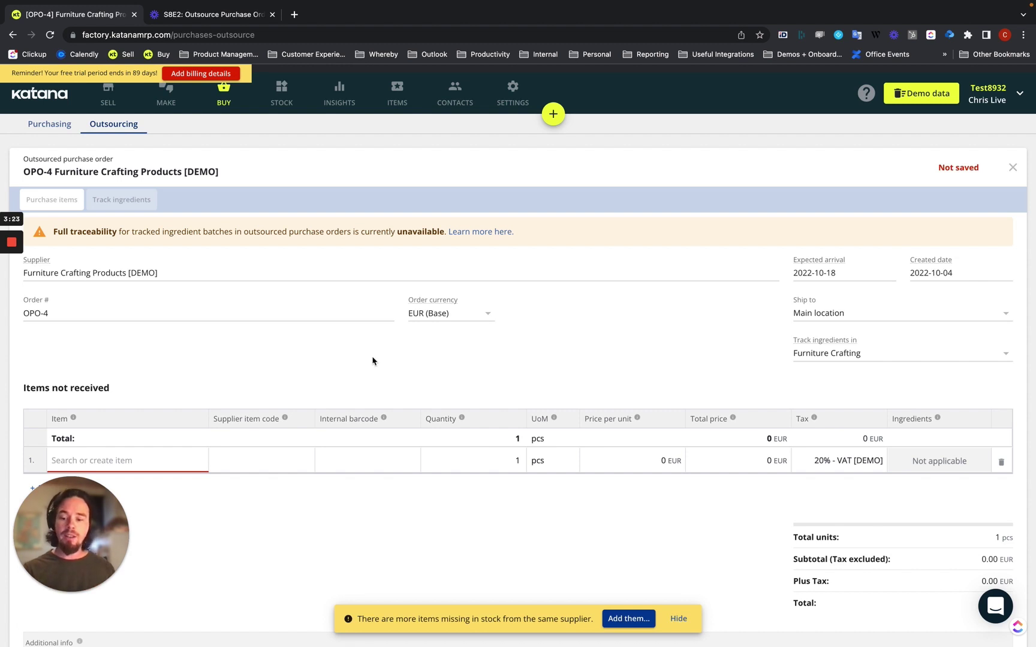
pyautogui.click(153, 460)
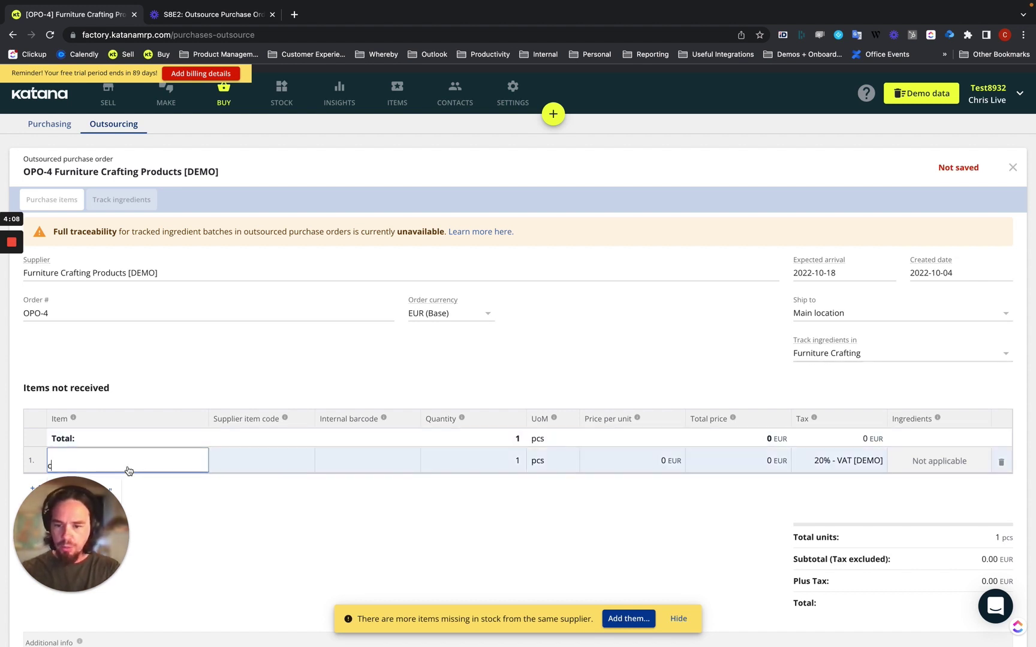
# - Search 'coffee' and add [CT-BR] Coffee table [DEMO] / brown as the first line
pyautogui.write('ofee')
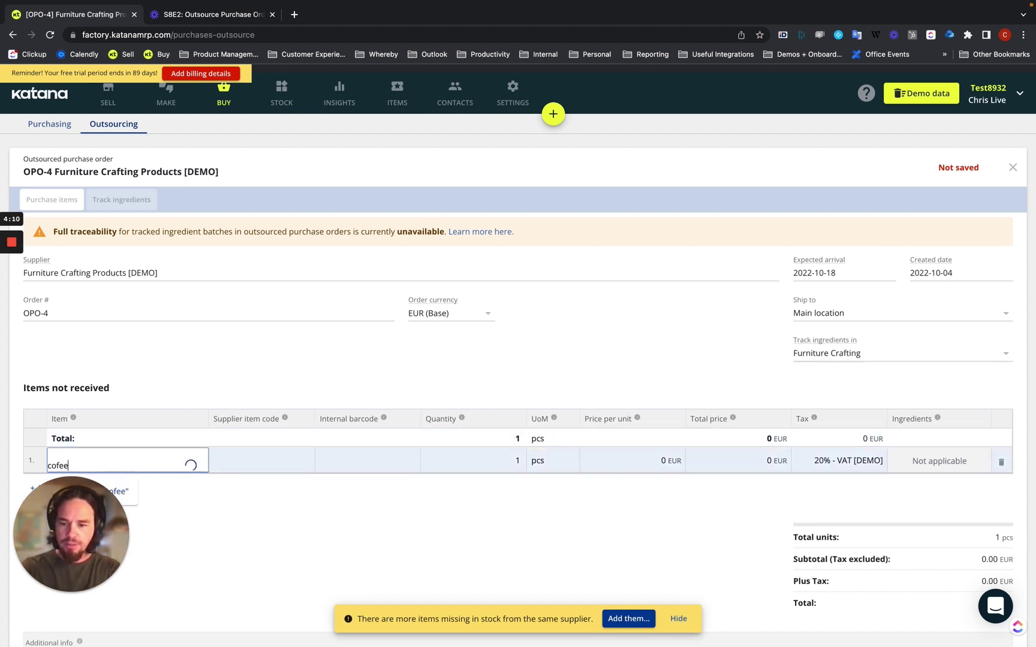
pyautogui.moveTo(70, 584); pyautogui.dragTo(288, 569)
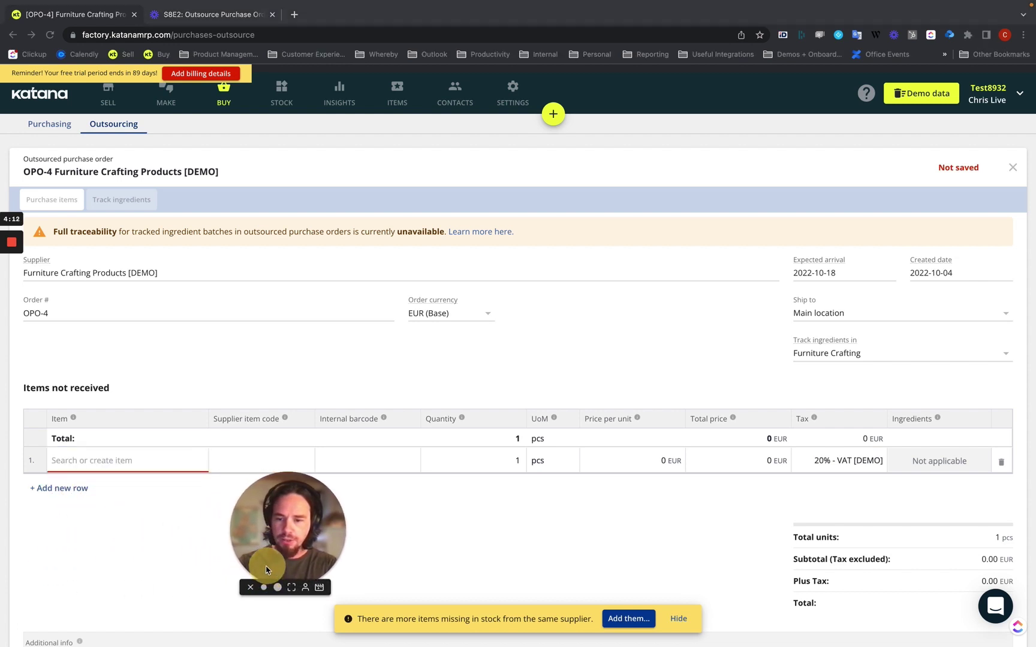
pyautogui.click(105, 460)
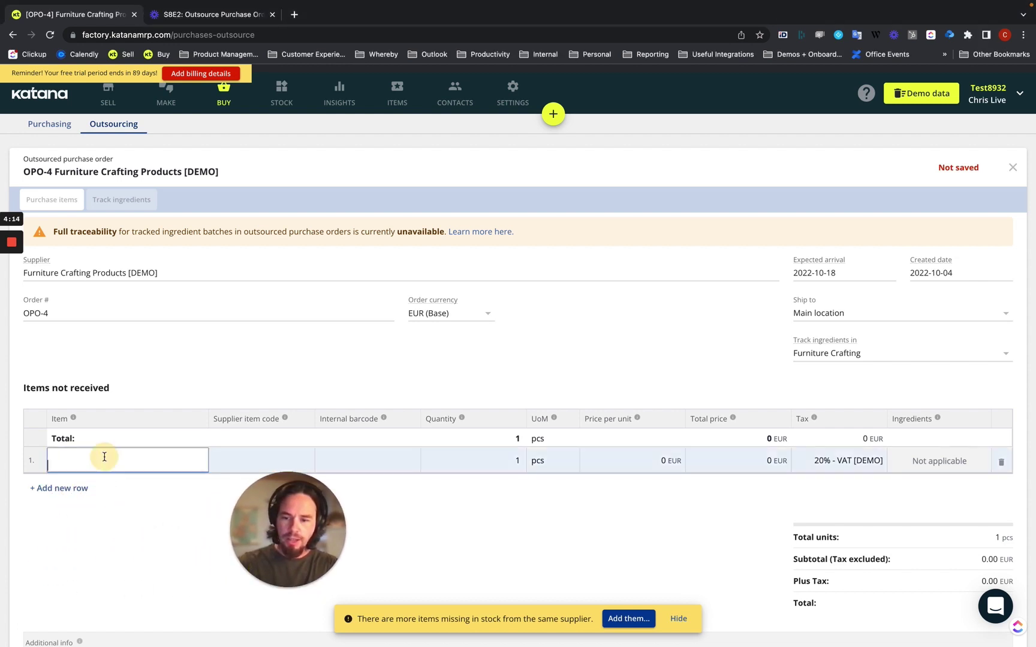
pyautogui.write('coffee')
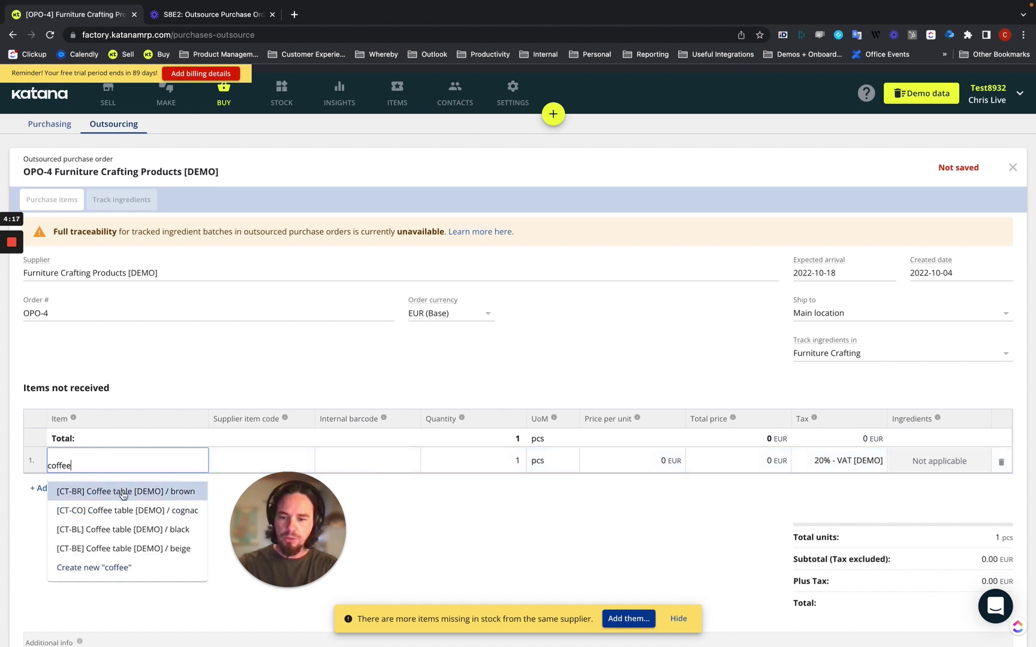
pyautogui.click(119, 492)
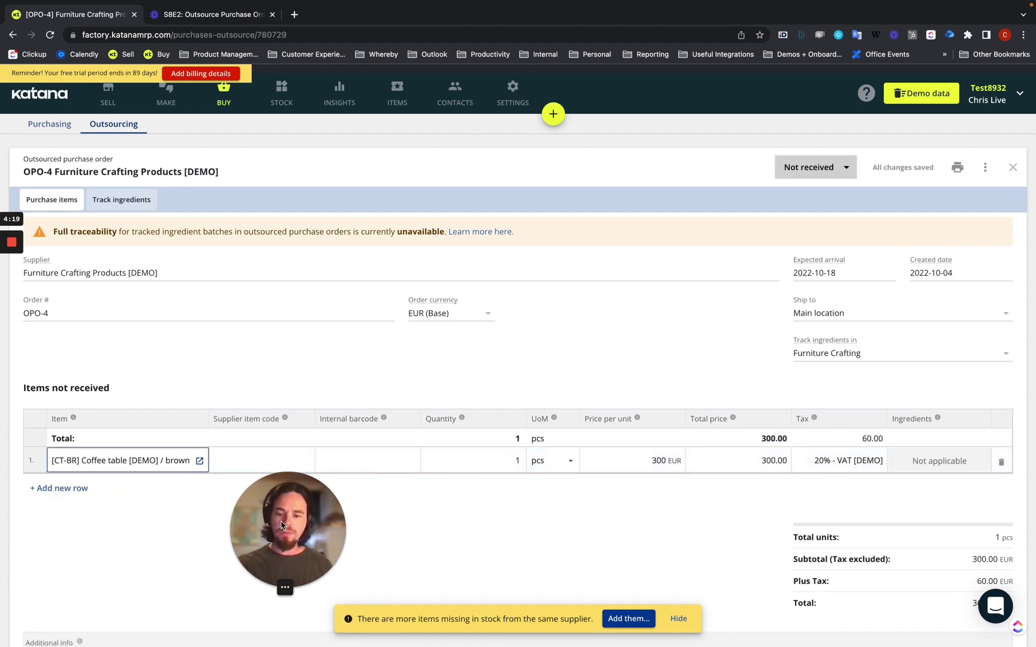
pyautogui.moveTo(291, 523); pyautogui.dragTo(91, 524)
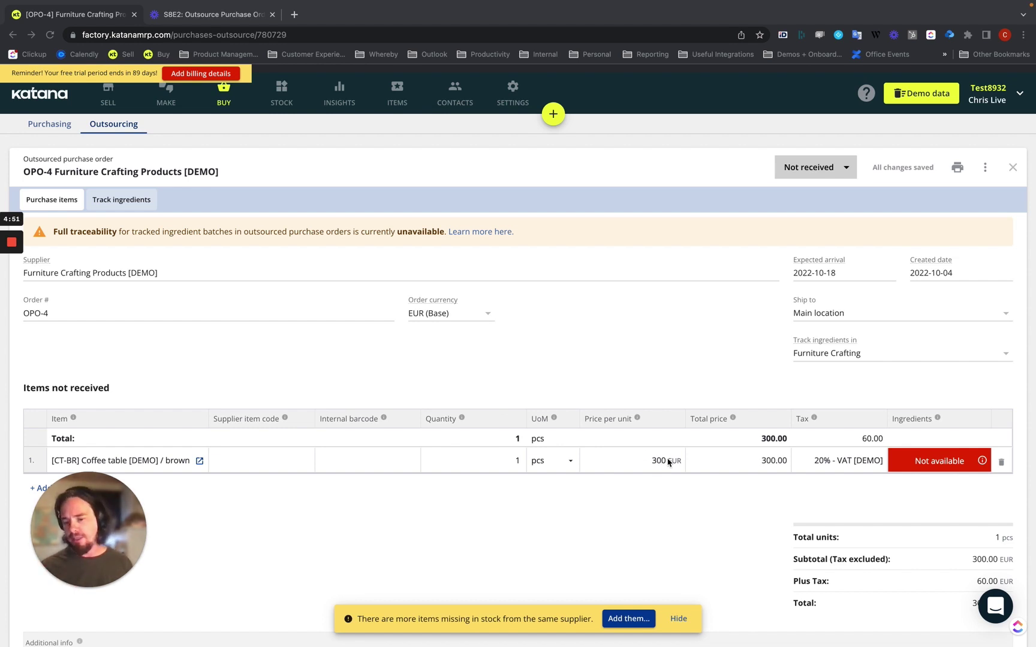
# - Change the brown coffee table's price per unit from 300 to 100 EUR
pyautogui.click(662, 462)
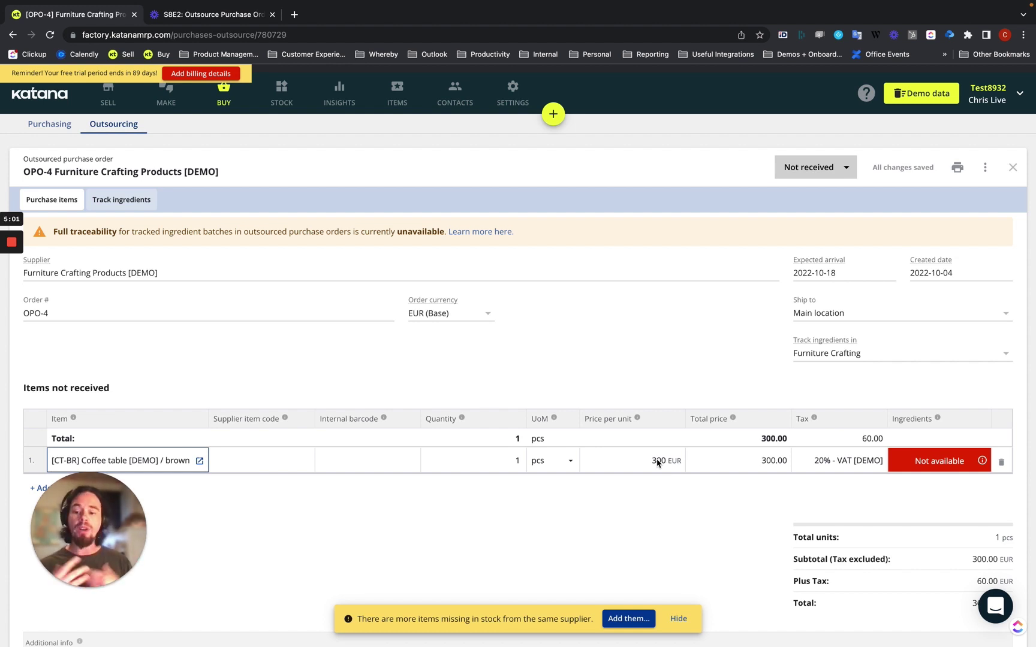
pyautogui.click(657, 462)
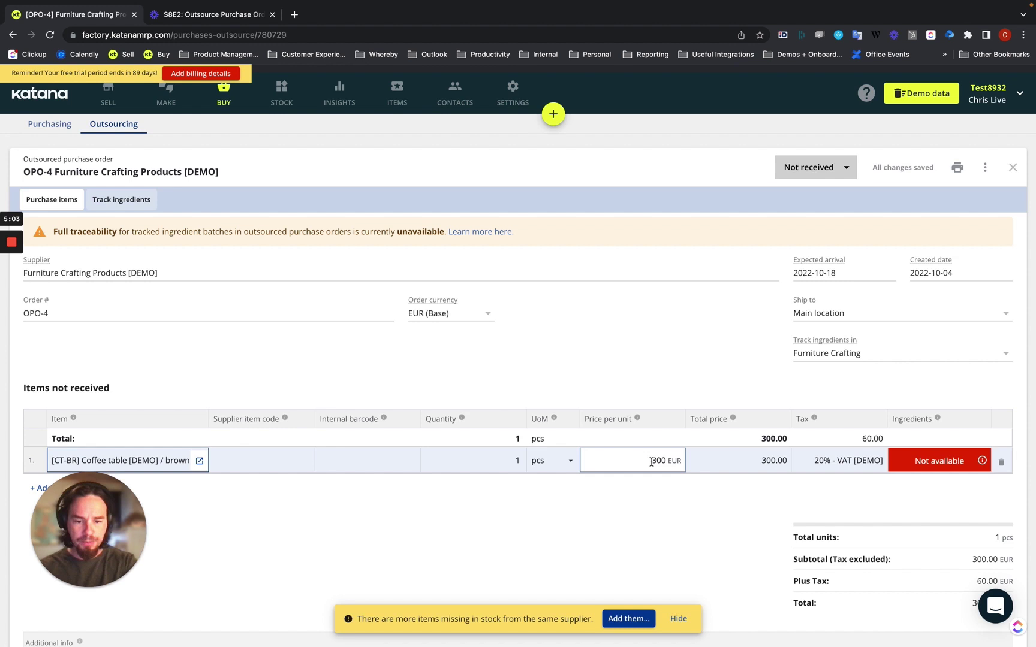
pyautogui.doubleClick(652, 461)
pyautogui.write('1')
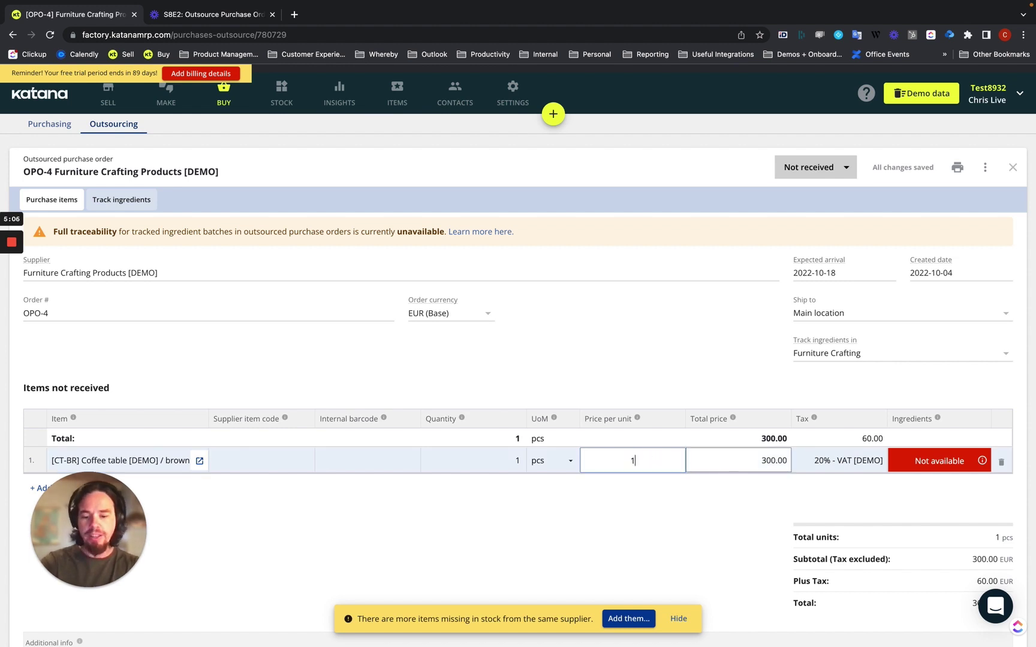
pyautogui.write('50')
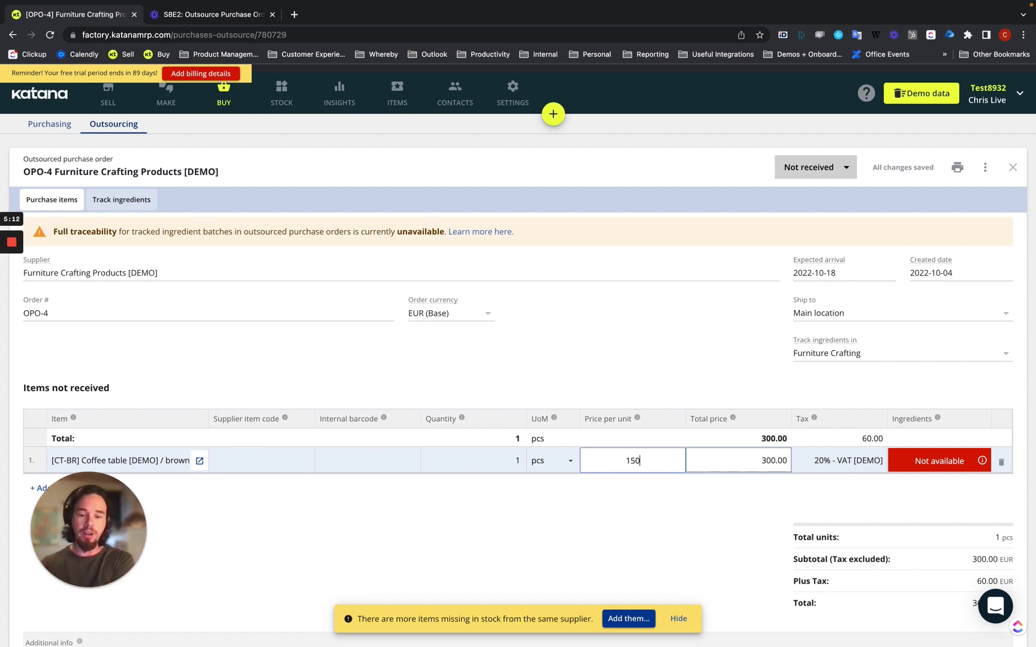
pyautogui.press('BackSpace')
pyautogui.press('BackSpace')
pyautogui.write('0')
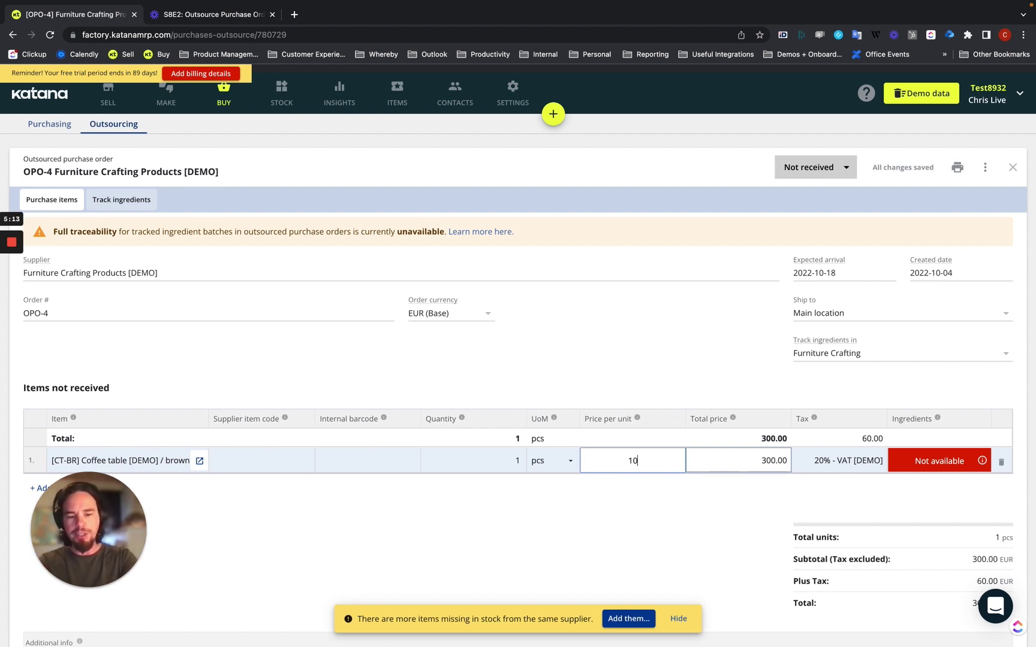
pyautogui.write('0')
pyautogui.click(633, 525)
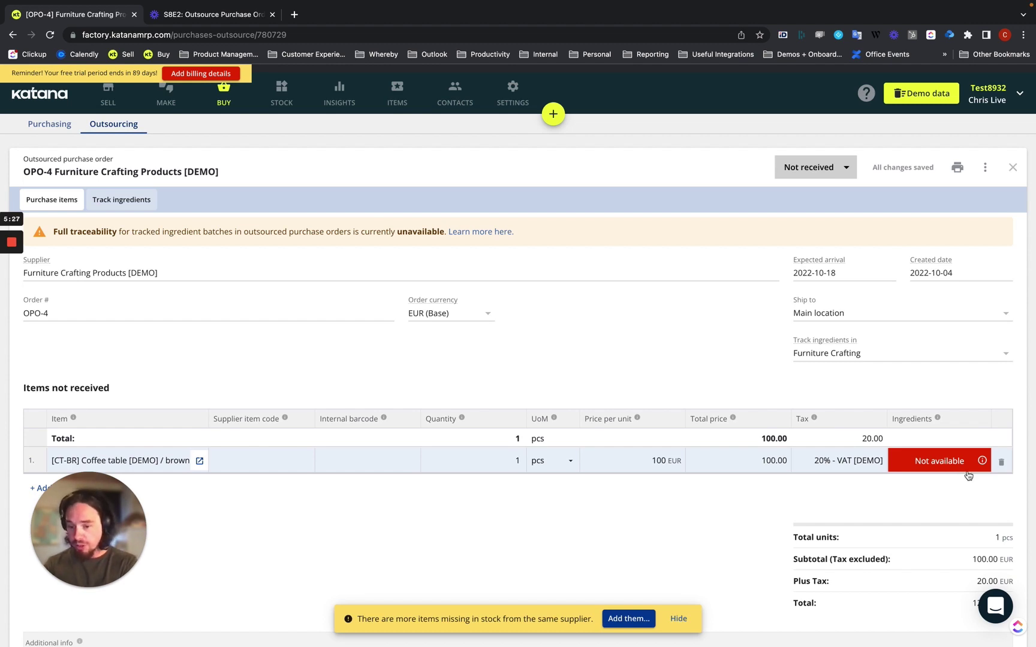
# - Review the missing ingredients, then set the coffee table quantity to 10
pyautogui.click(981, 461)
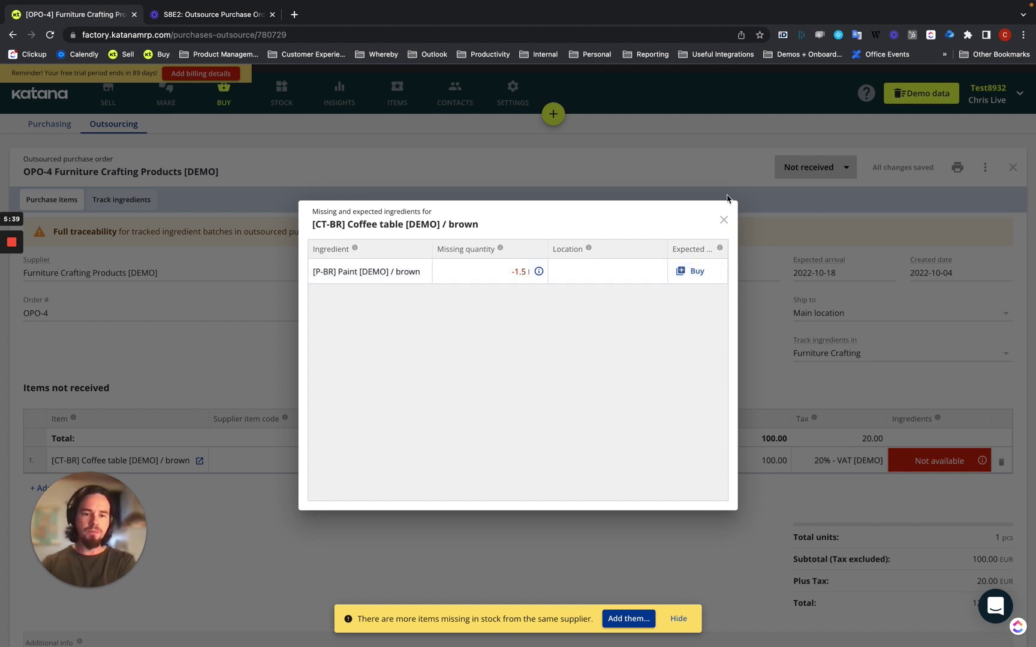
pyautogui.click(723, 220)
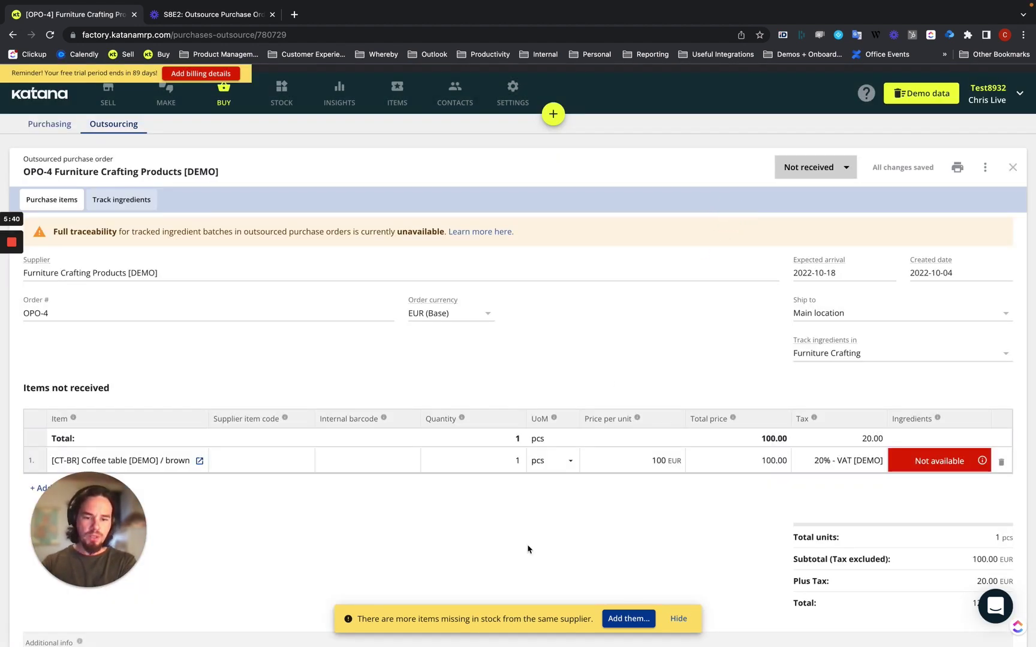
pyautogui.click(496, 459)
pyautogui.write('0')
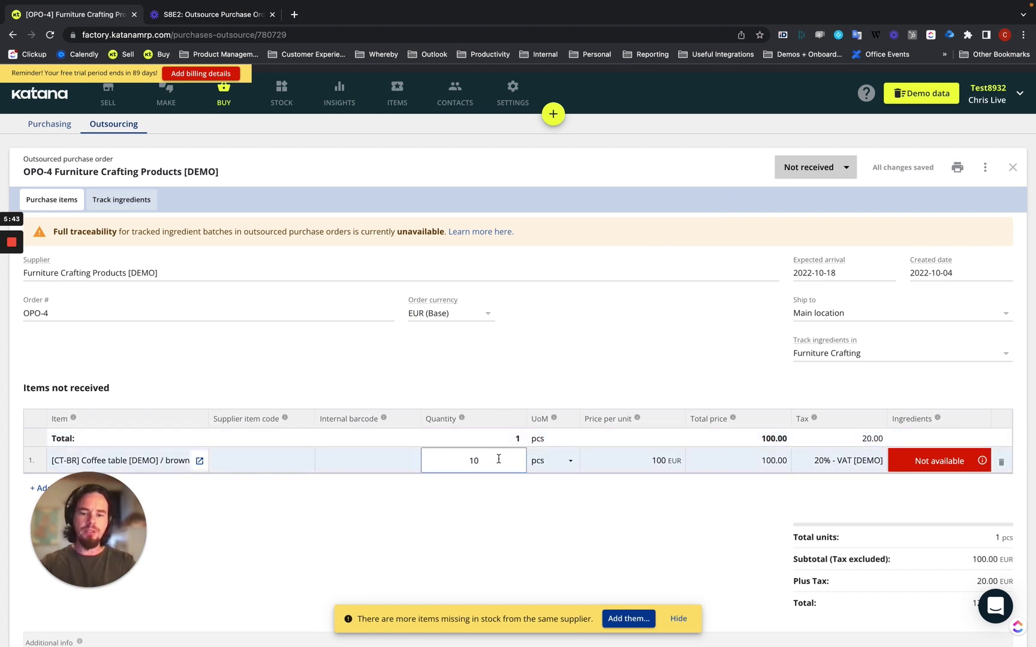
pyautogui.click(491, 537)
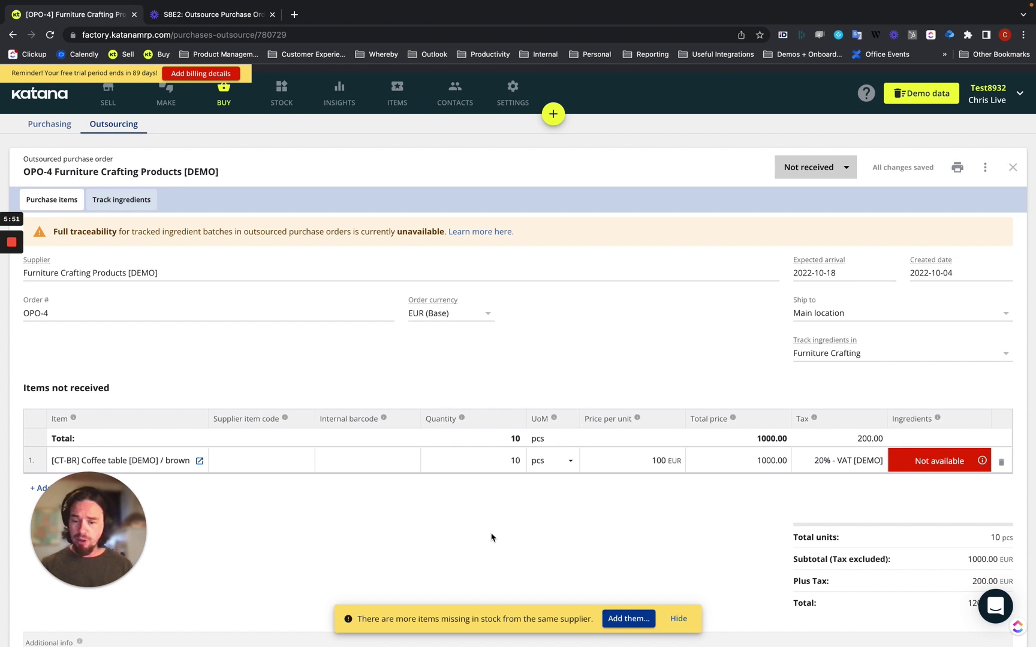
pyautogui.scroll(-3, 531, 498)
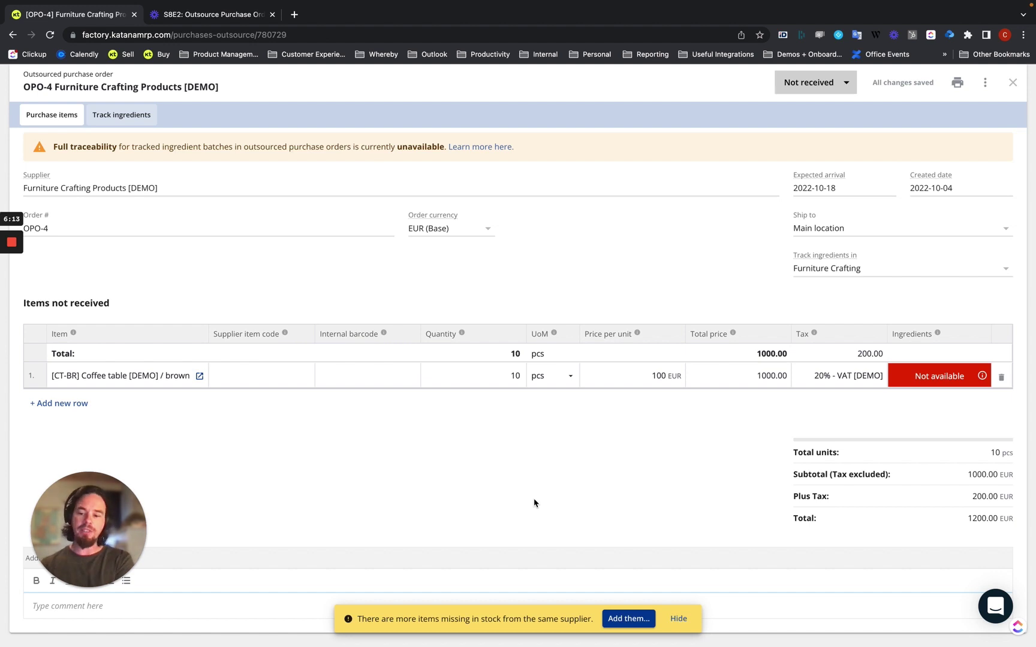
pyautogui.scroll(2, 478, 506)
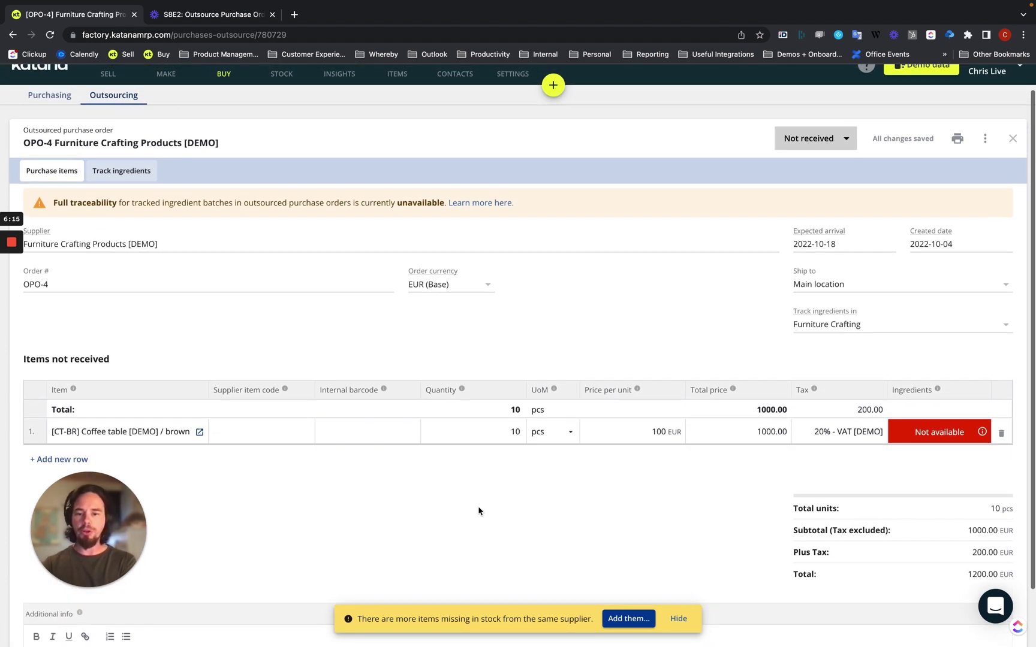
# - Open Track ingredients: 50 m wood in stock, 15 l brown paint not available
pyautogui.click(117, 174)
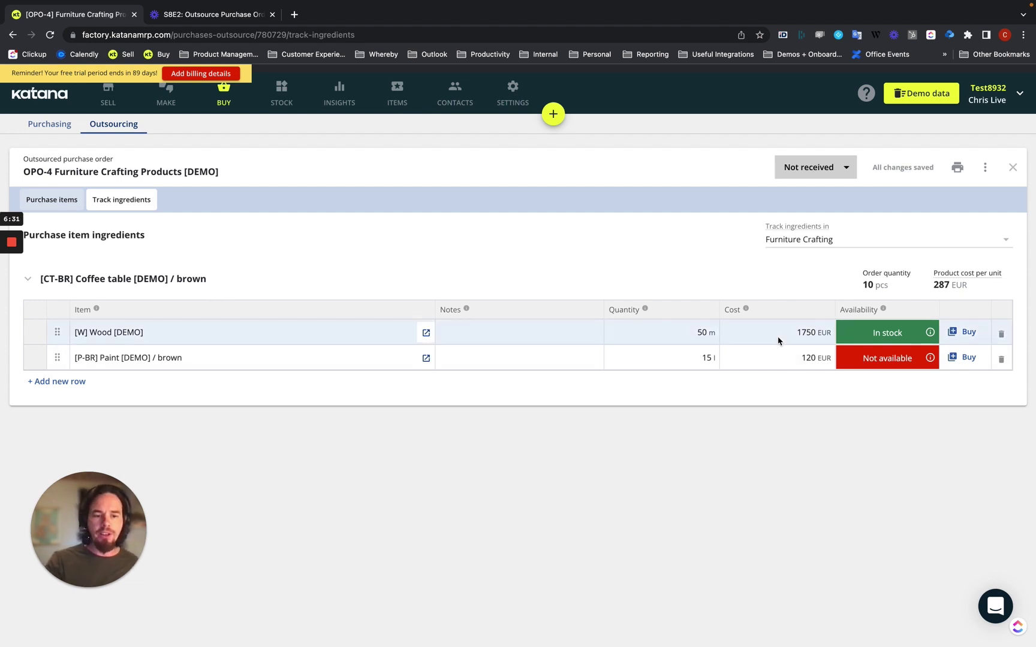
pyautogui.click(701, 330)
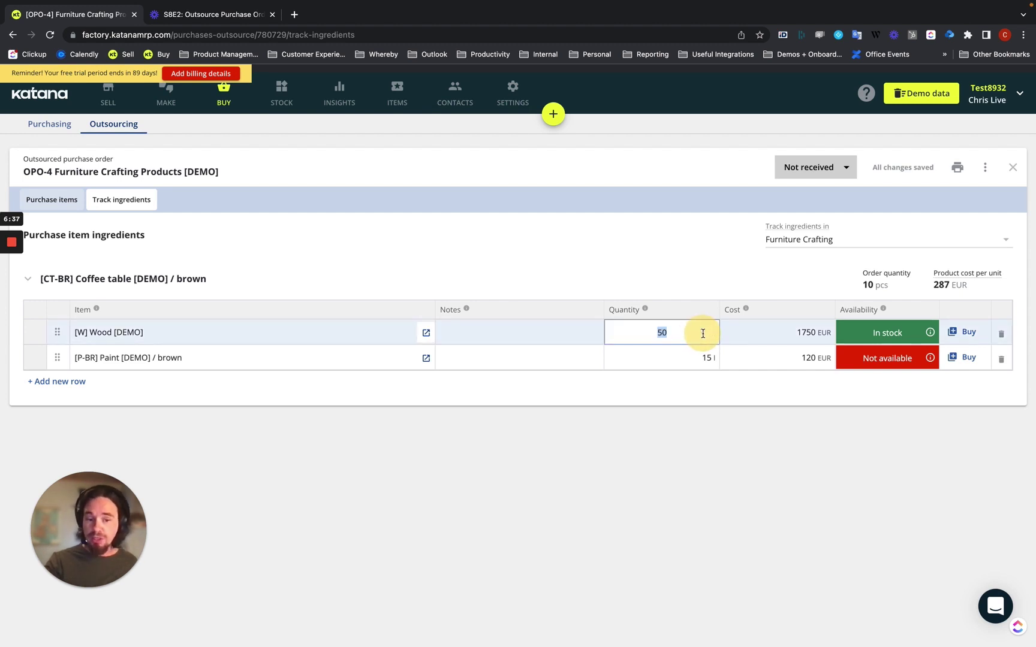
pyautogui.click(678, 273)
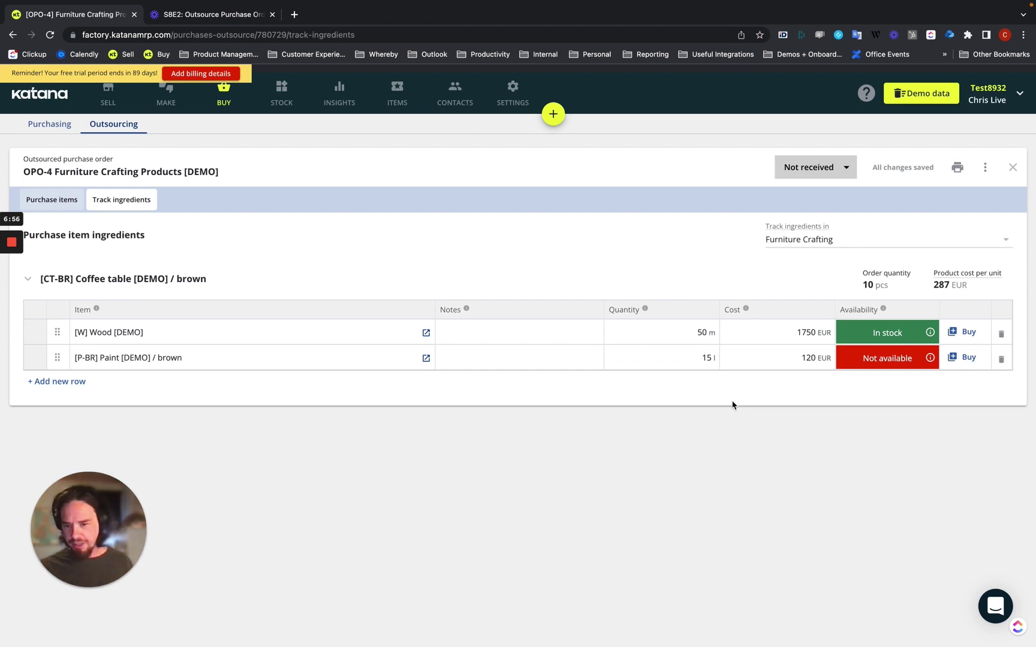
# - Buy the missing paint as PO-4: 50 l brown paint from Paint Supplier
pyautogui.click(966, 358)
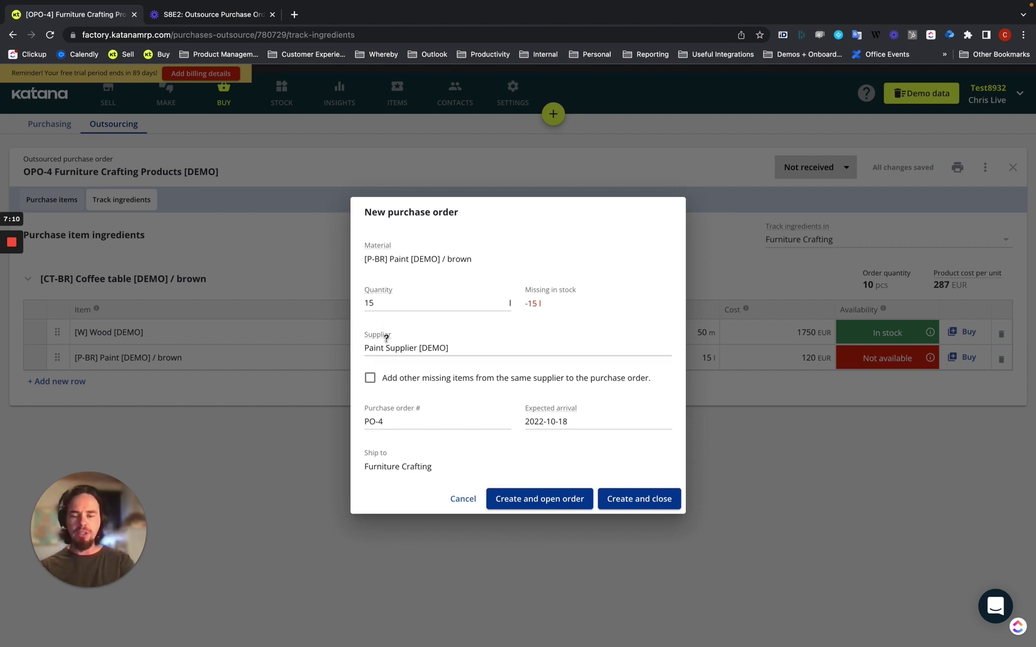
pyautogui.doubleClick(386, 303)
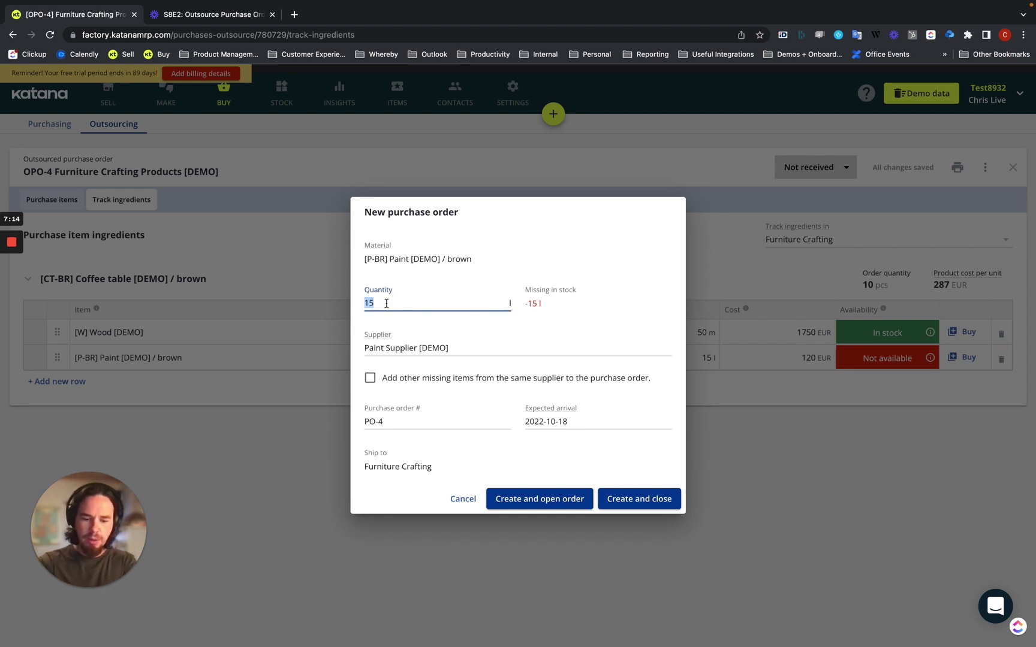
pyautogui.write('5')
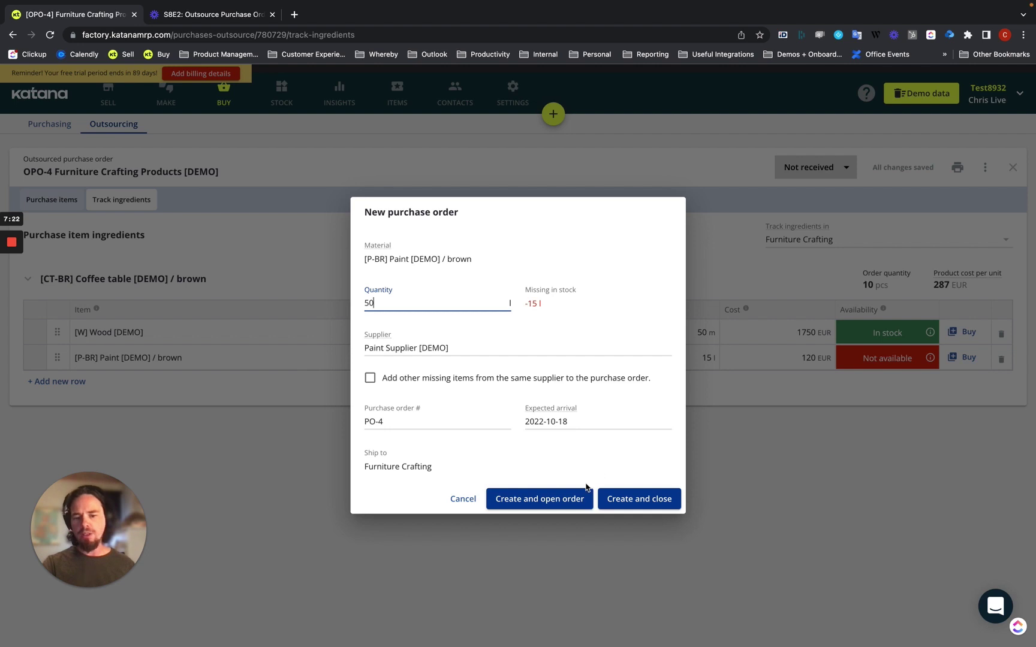
pyautogui.click(545, 508)
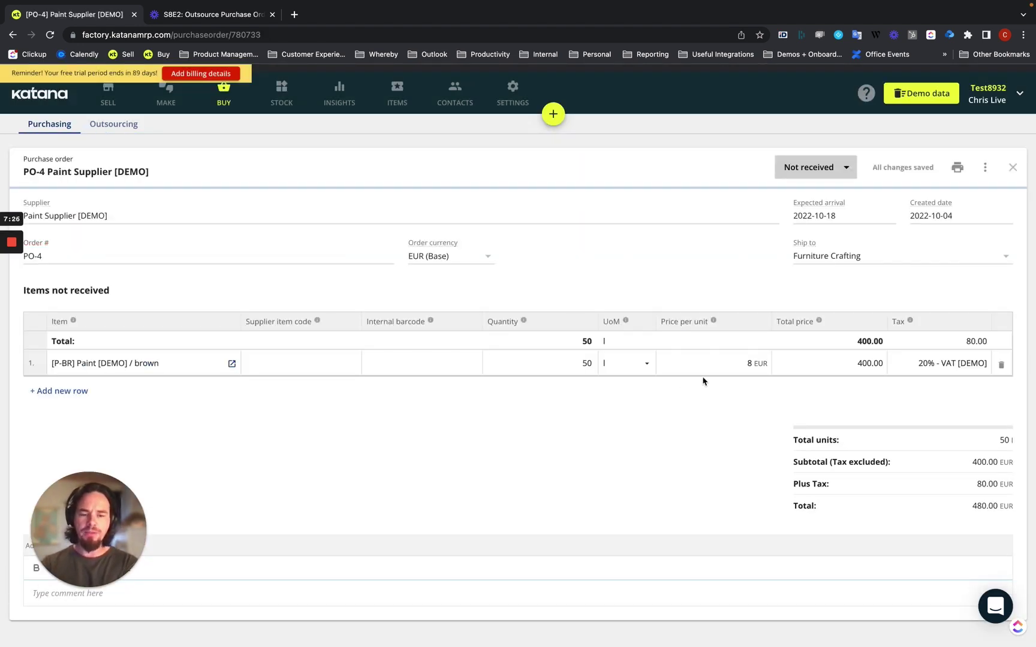
# - Set the brown paint price to 10 EUR per unit and mark PO-4 Received
pyautogui.click(742, 361)
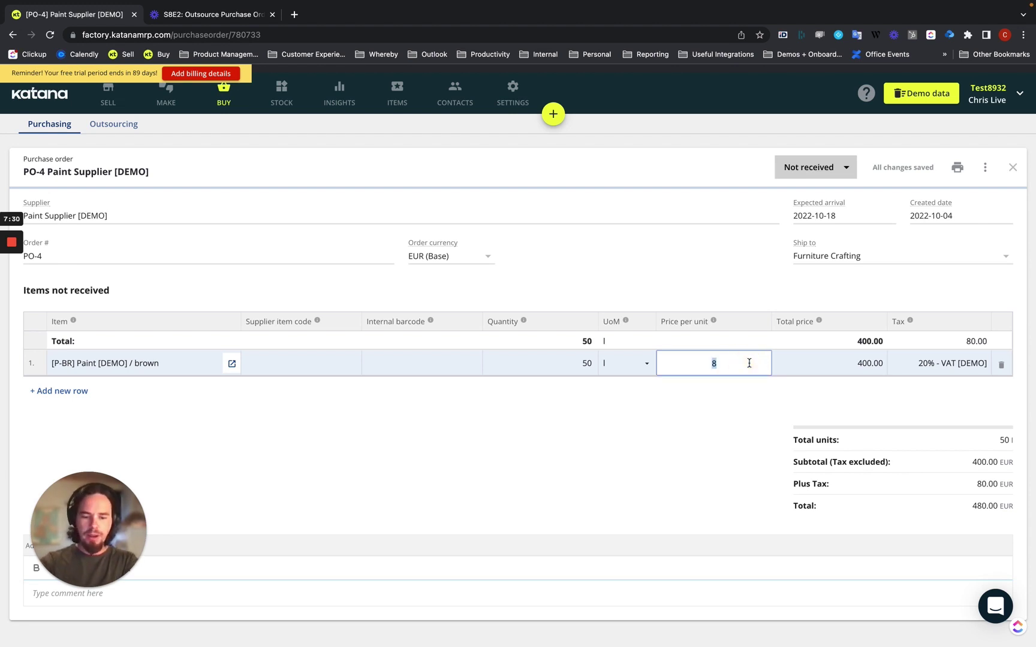
pyautogui.write('10')
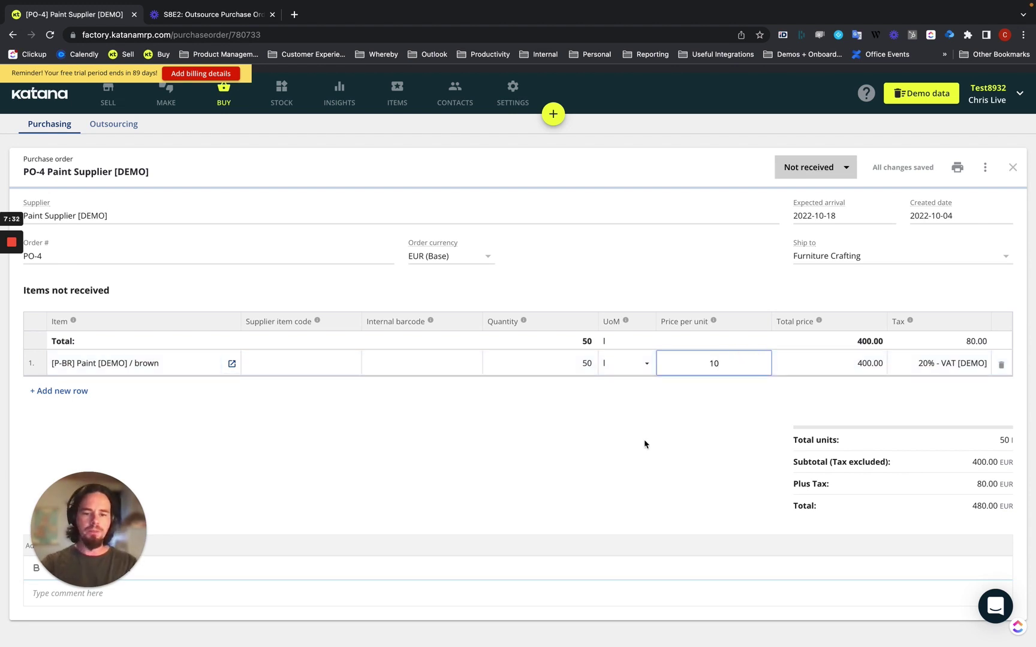
pyautogui.click(644, 443)
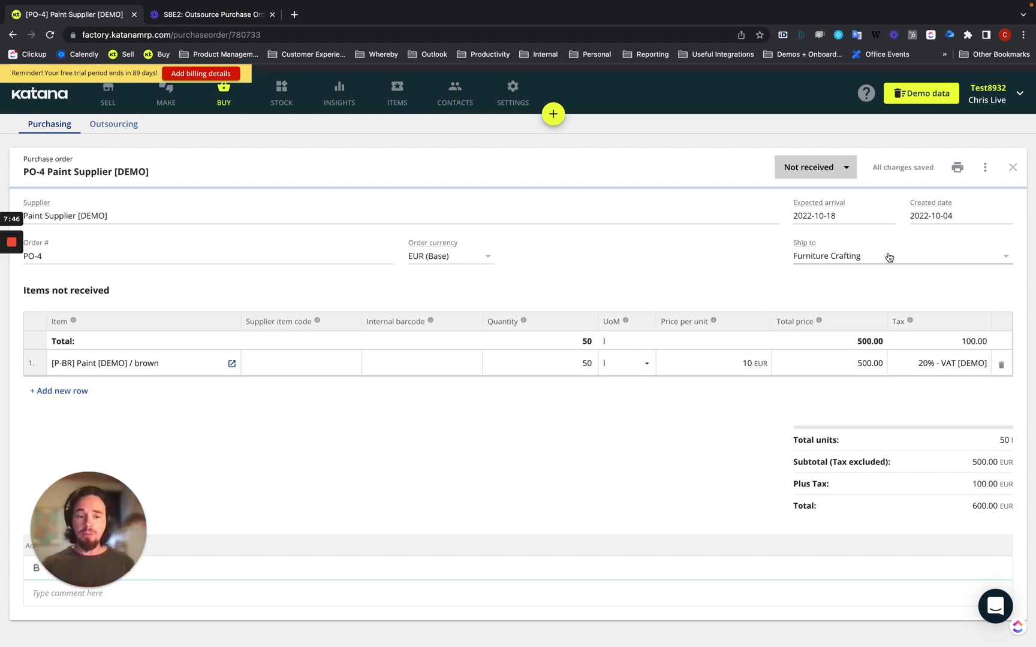
pyautogui.click(812, 170)
pyautogui.click(815, 195)
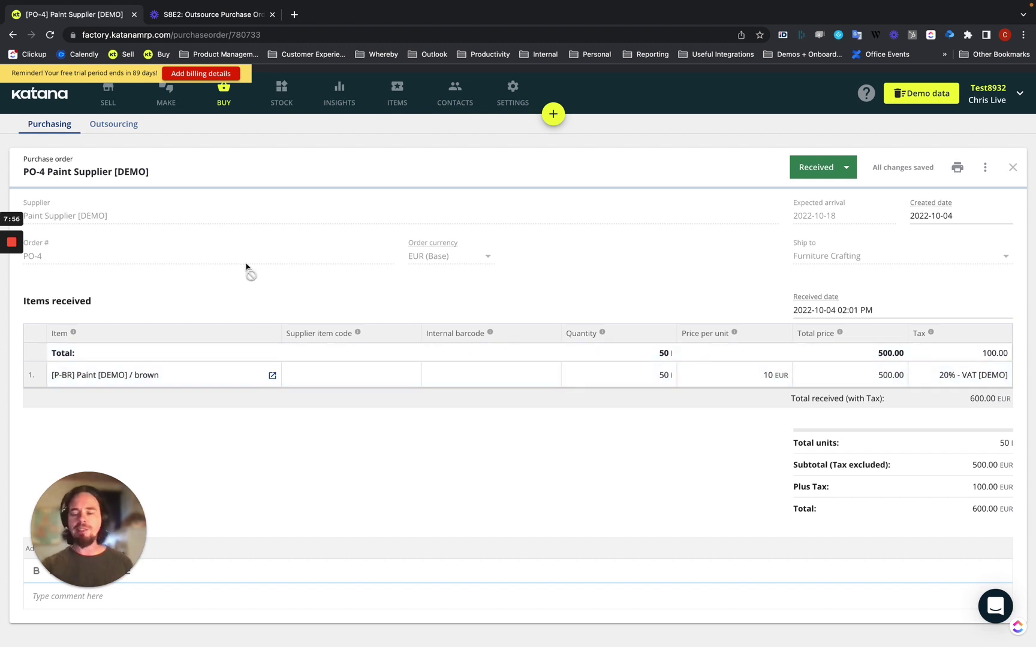
# - Show Furniture Crafting's materials stock, with brown paint at 50 l and 10 EUR average cost
pyautogui.click(282, 96)
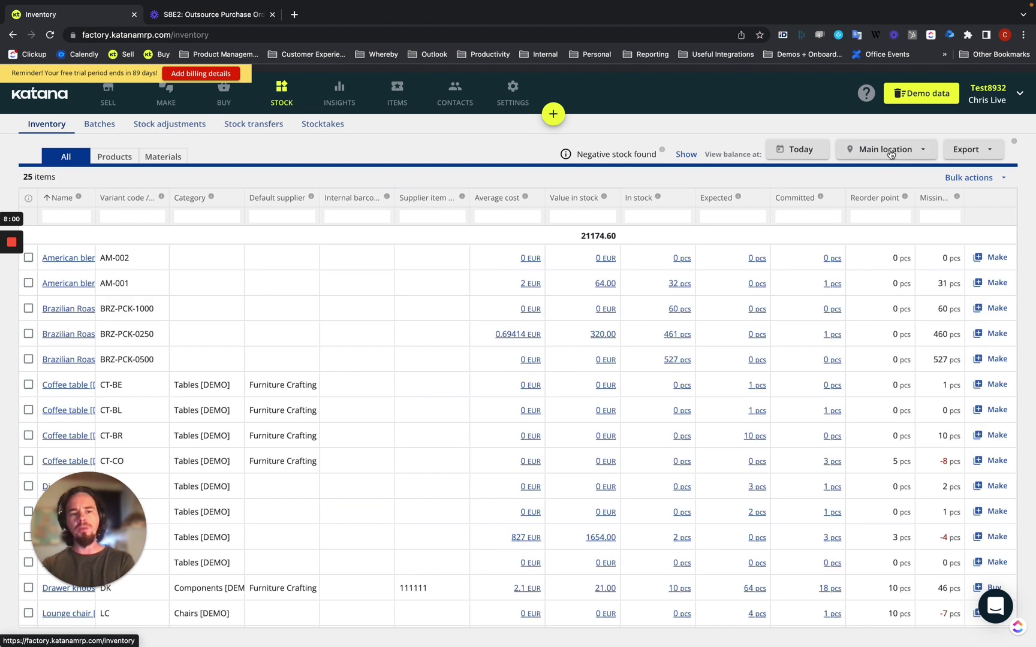
pyautogui.click(887, 150)
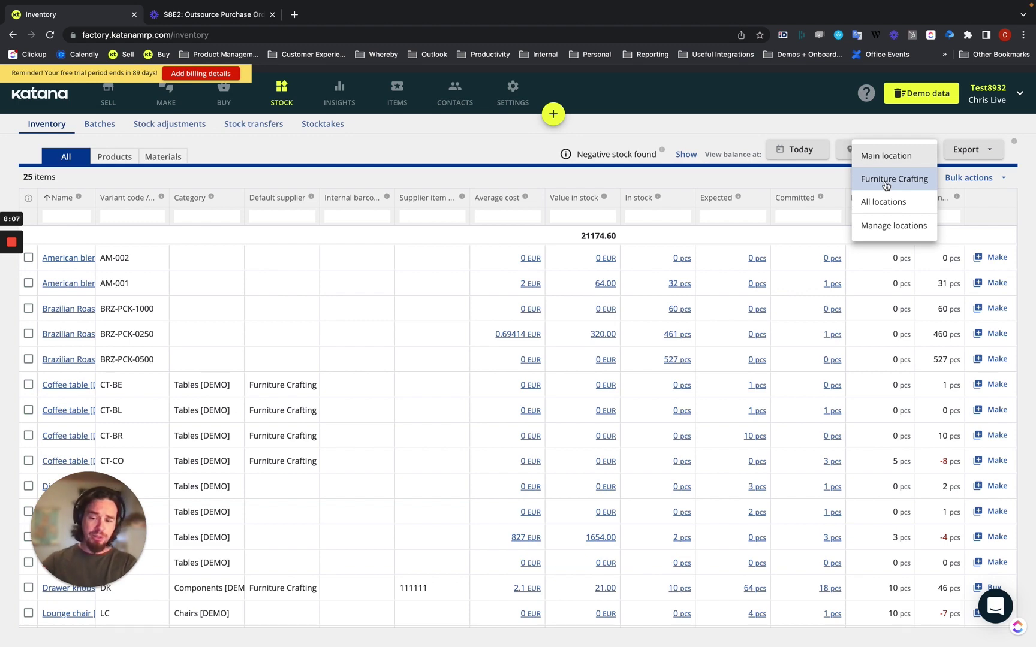
pyautogui.click(884, 179)
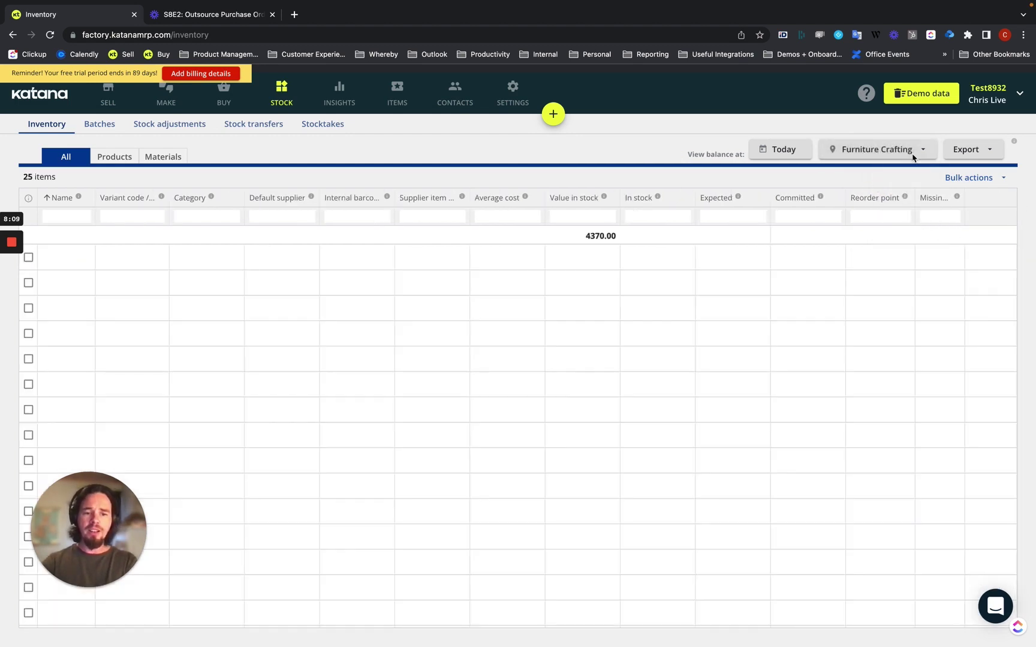
pyautogui.click(159, 157)
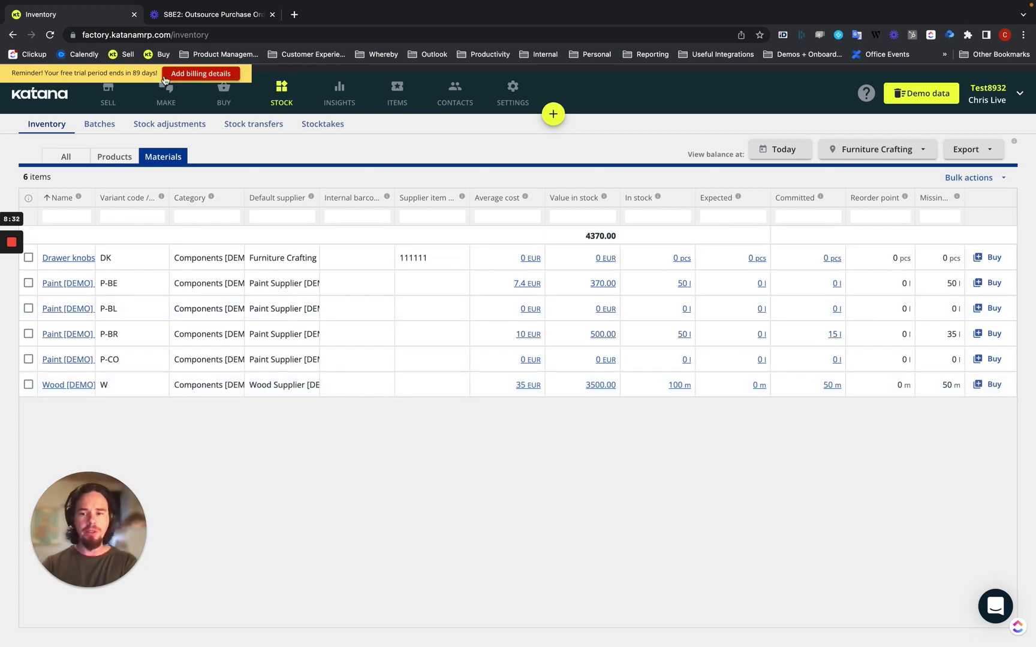
# - Open outsourced order OPO-4's tracked ingredients: 50 m wood and 15 l brown paint in stock
pyautogui.click(223, 95)
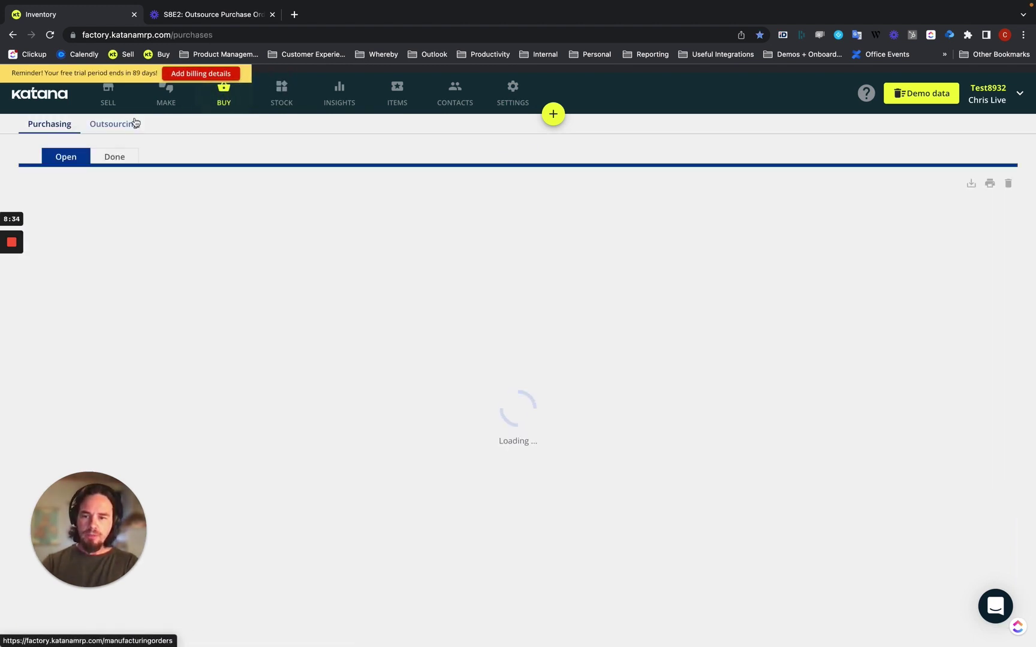
pyautogui.click(118, 130)
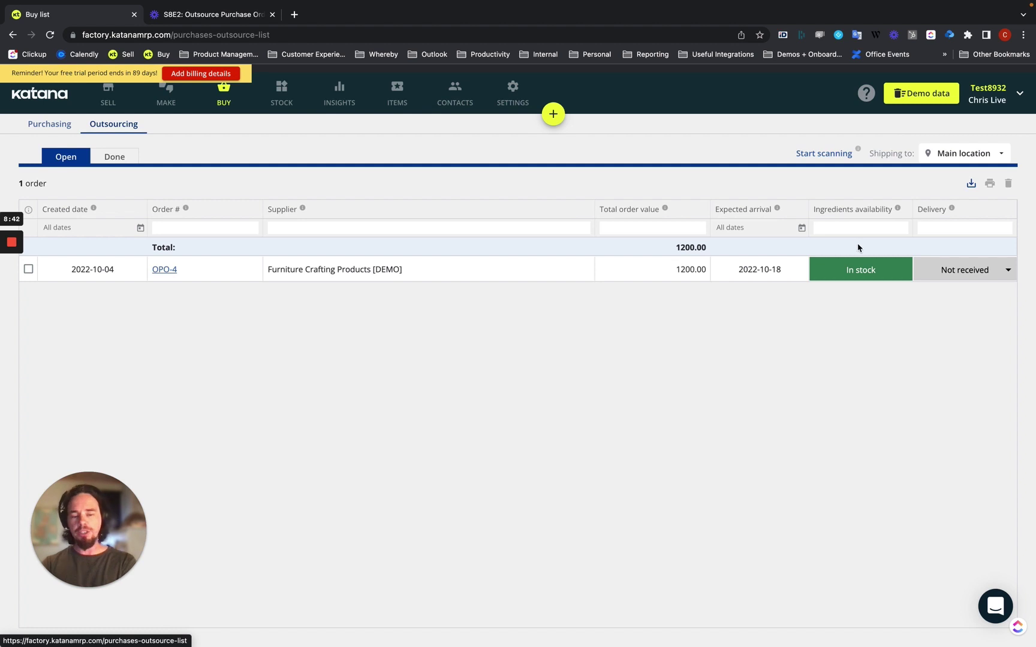
pyautogui.click(167, 270)
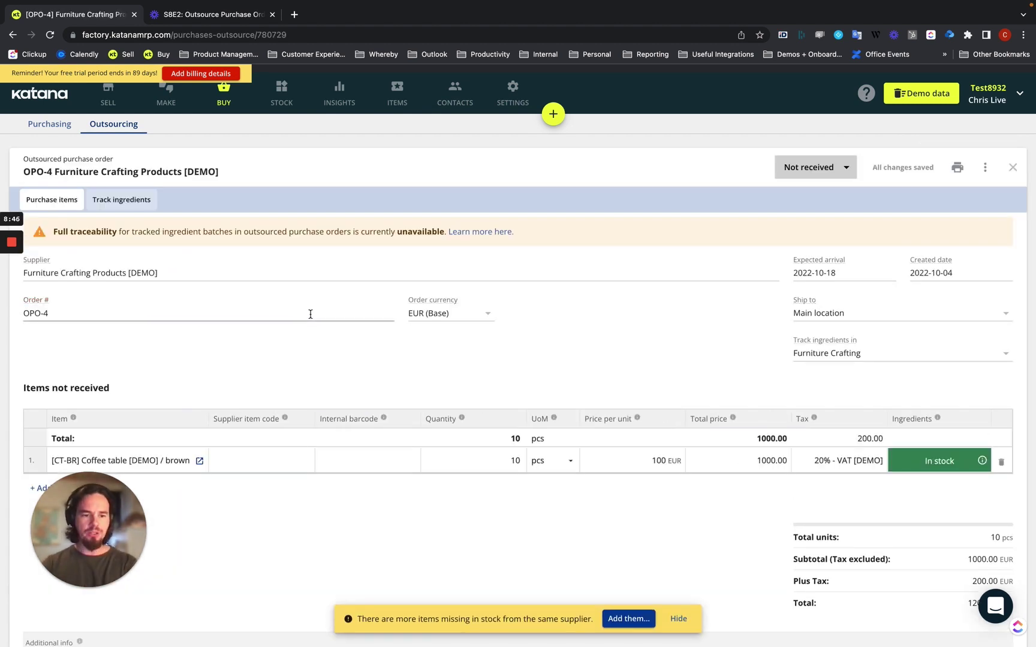
pyautogui.scroll(-1, 648, 423)
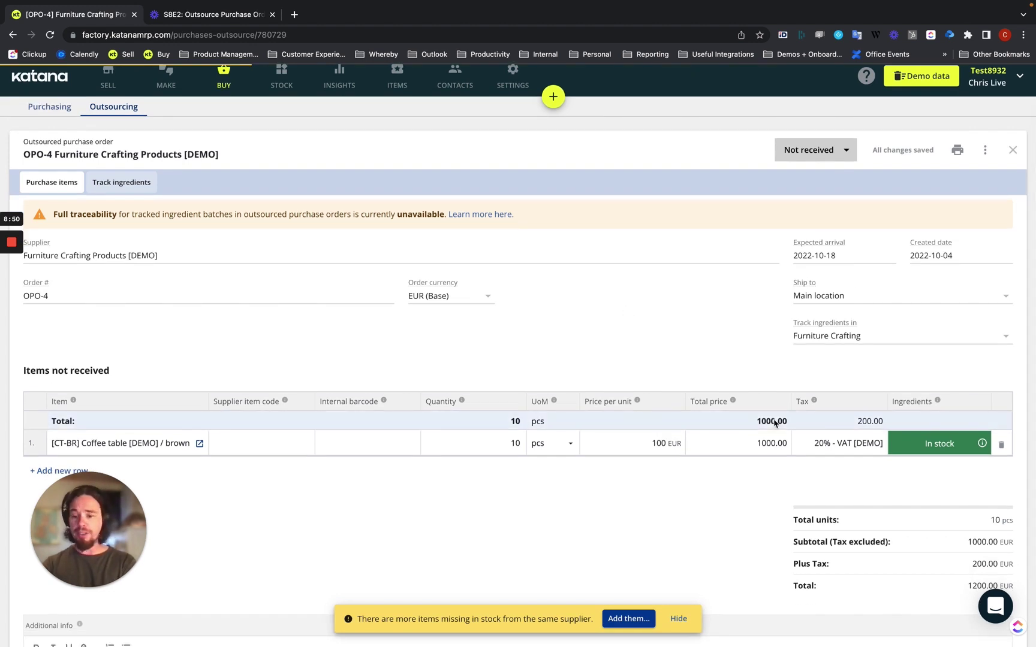
pyautogui.click(117, 185)
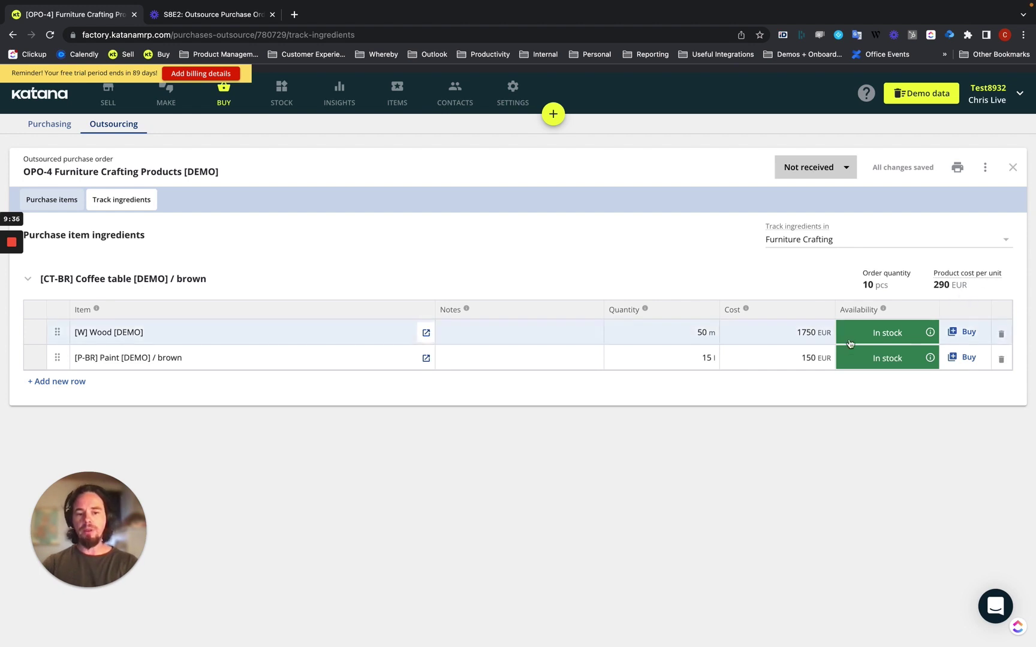
pyautogui.click(592, 362)
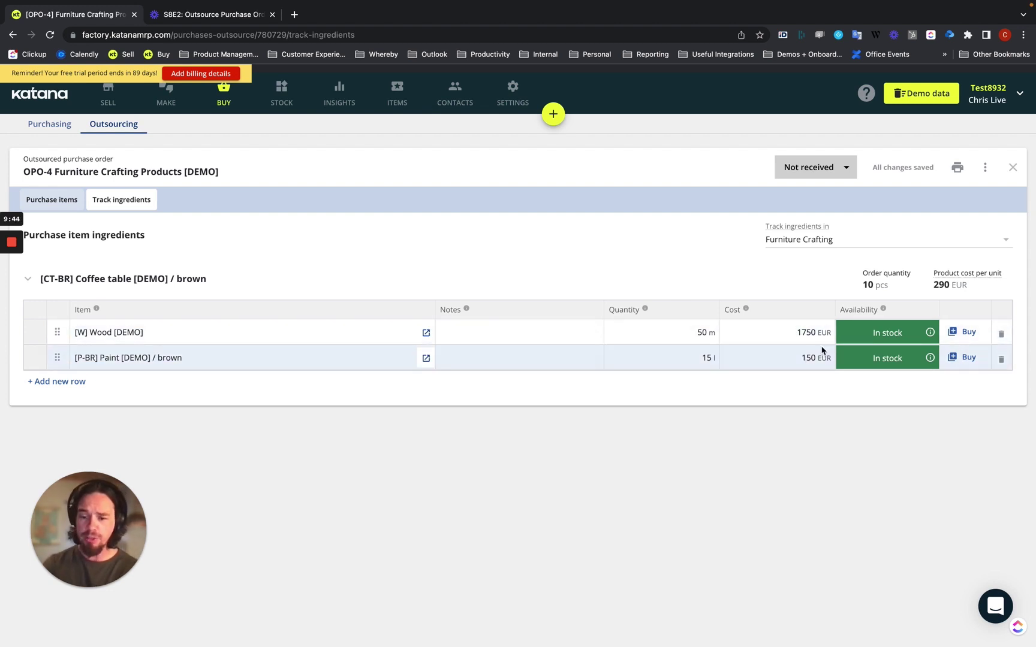
pyautogui.click(60, 201)
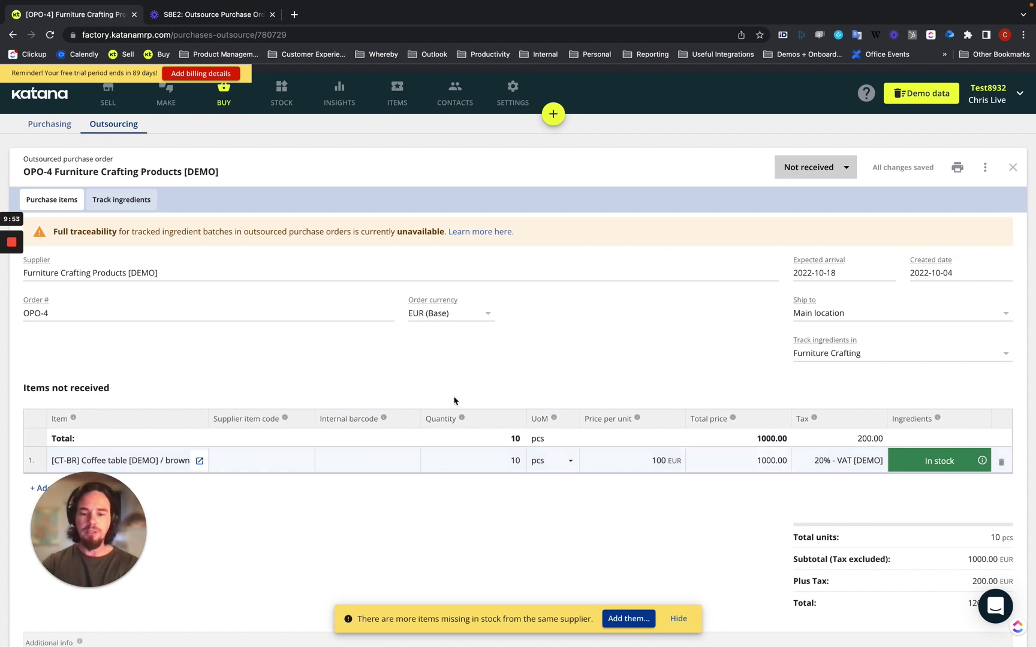
pyautogui.click(123, 200)
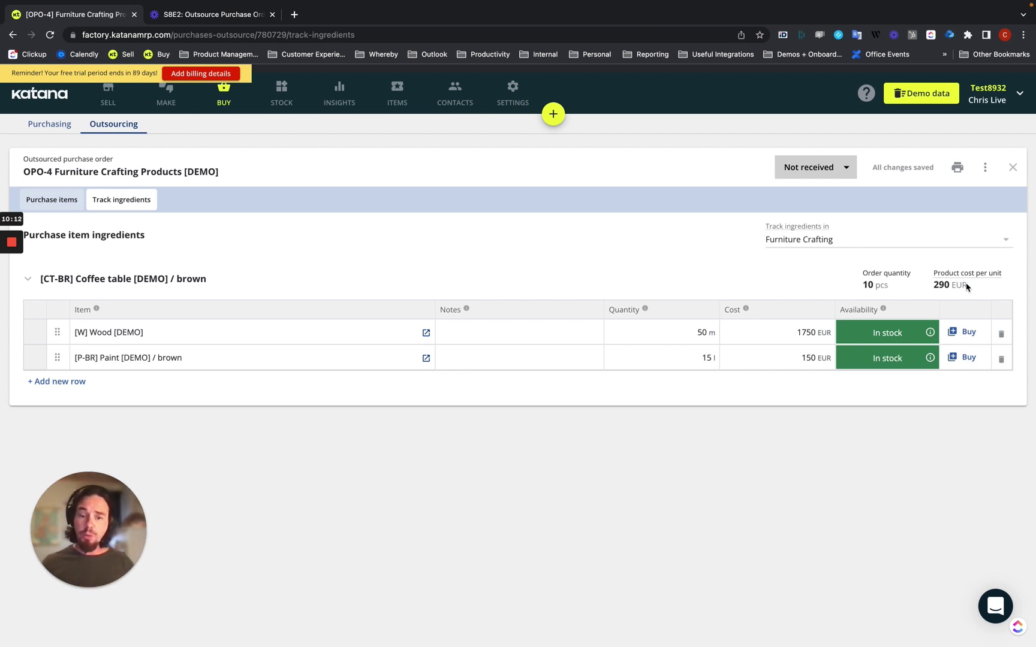
# - Set OPO-4's status to Receive all, processing its wood and brown paint
pyautogui.click(806, 170)
pyautogui.click(816, 173)
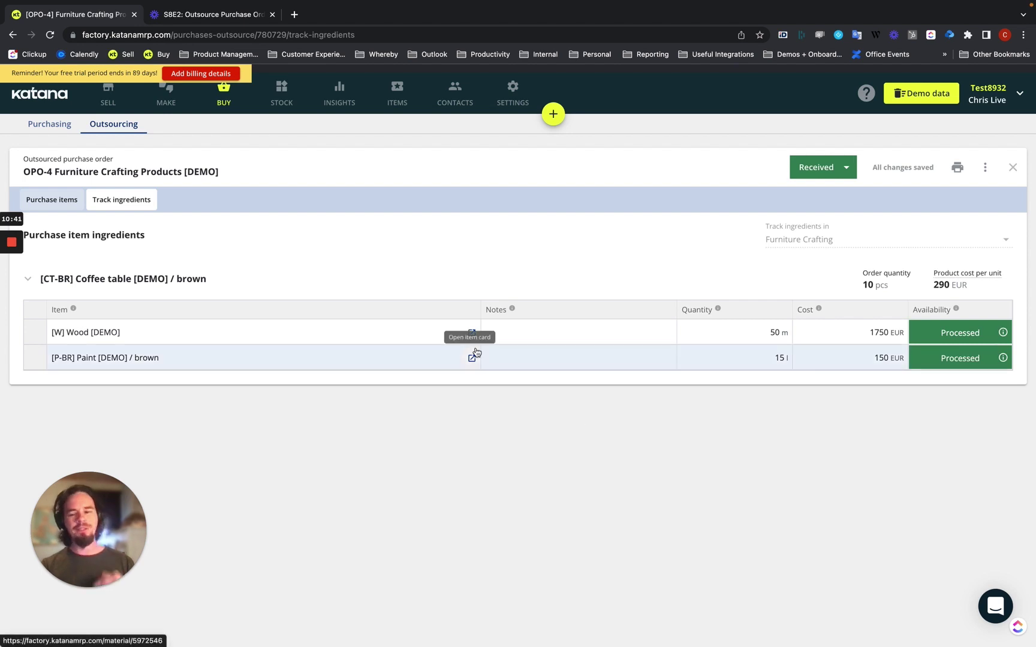
# - Review brown paint's stock movements at Furniture Crafting, now 35 l after OPO-4 used 15 l
pyautogui.click(273, 95)
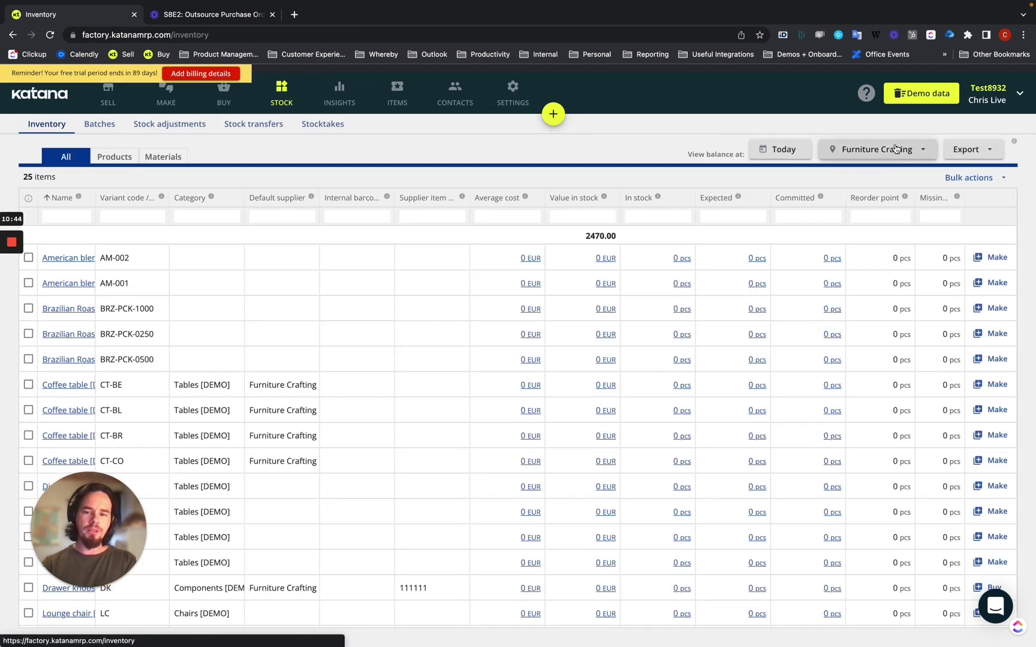
pyautogui.click(159, 158)
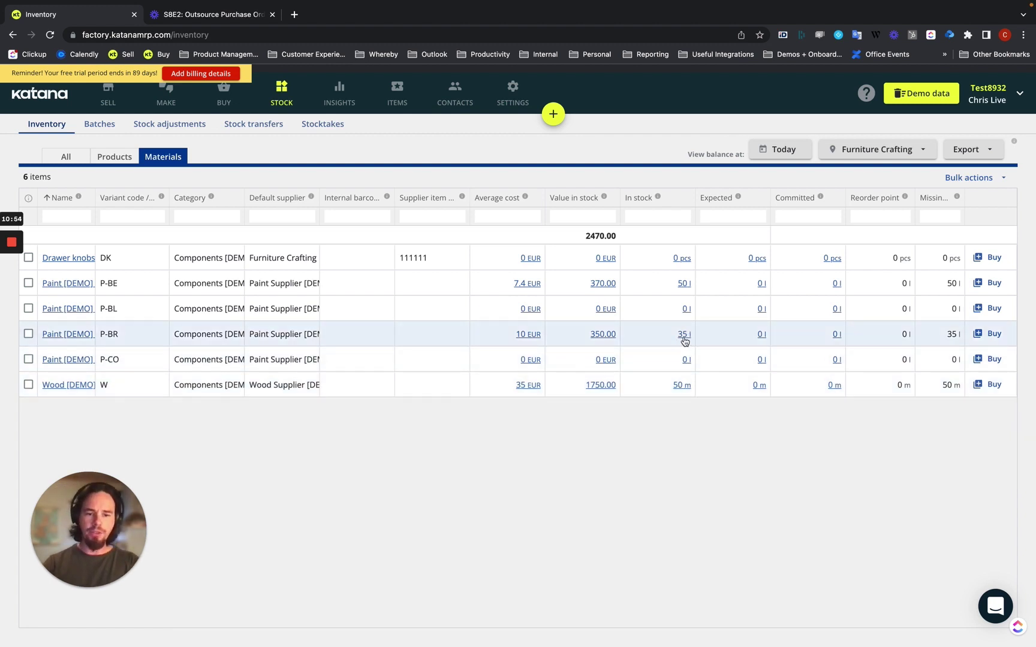
pyautogui.click(683, 333)
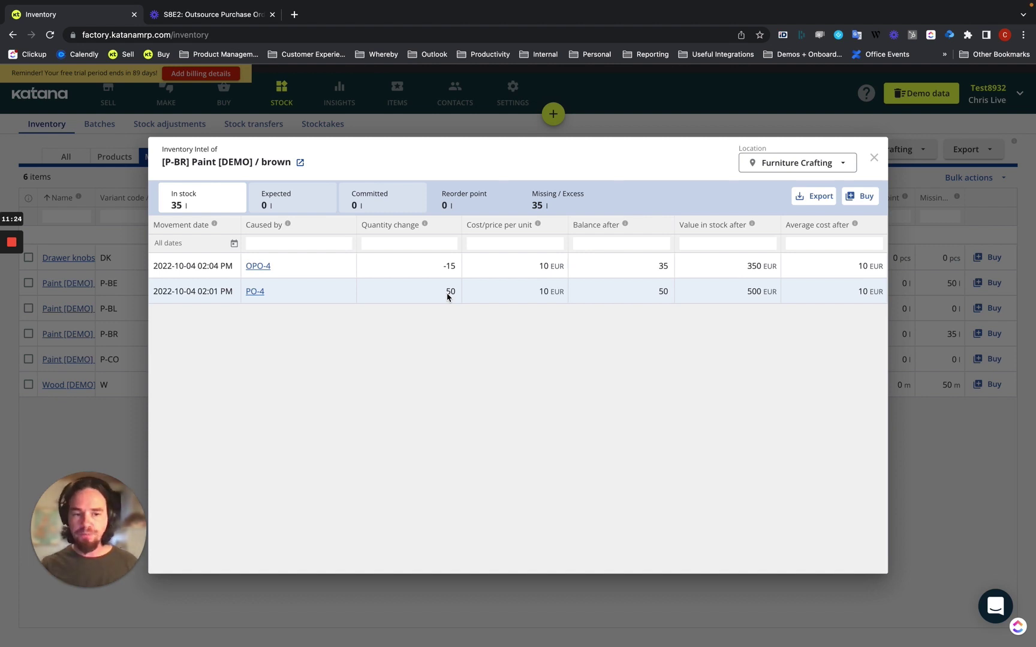
pyautogui.click(873, 159)
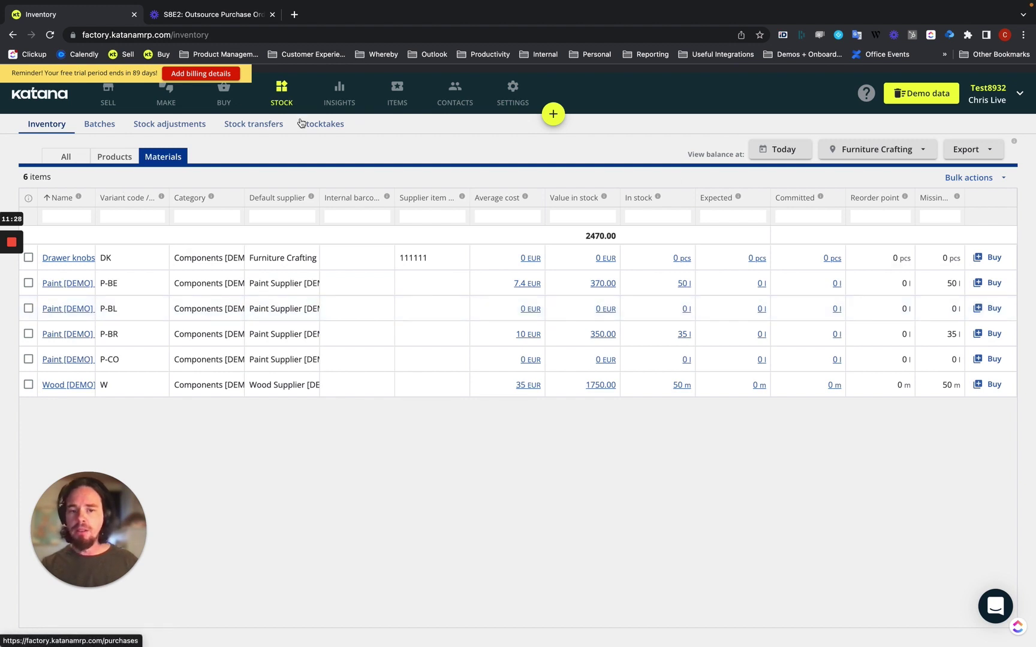
pyautogui.click(874, 150)
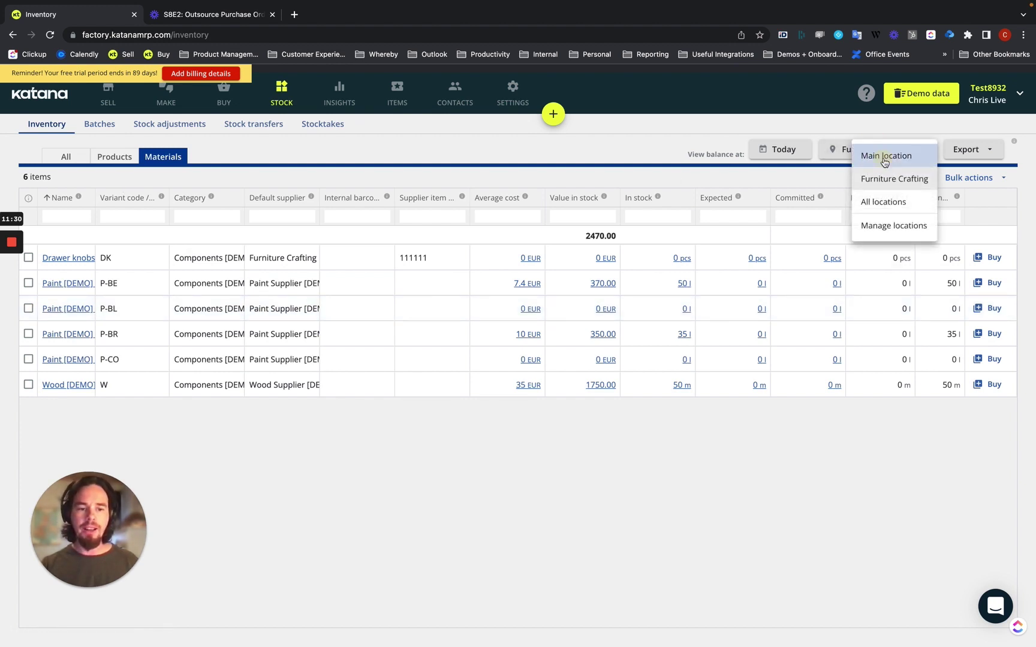
# - View brown coffee table stock history at Main location: 10 pcs received from OPO-4
pyautogui.click(877, 155)
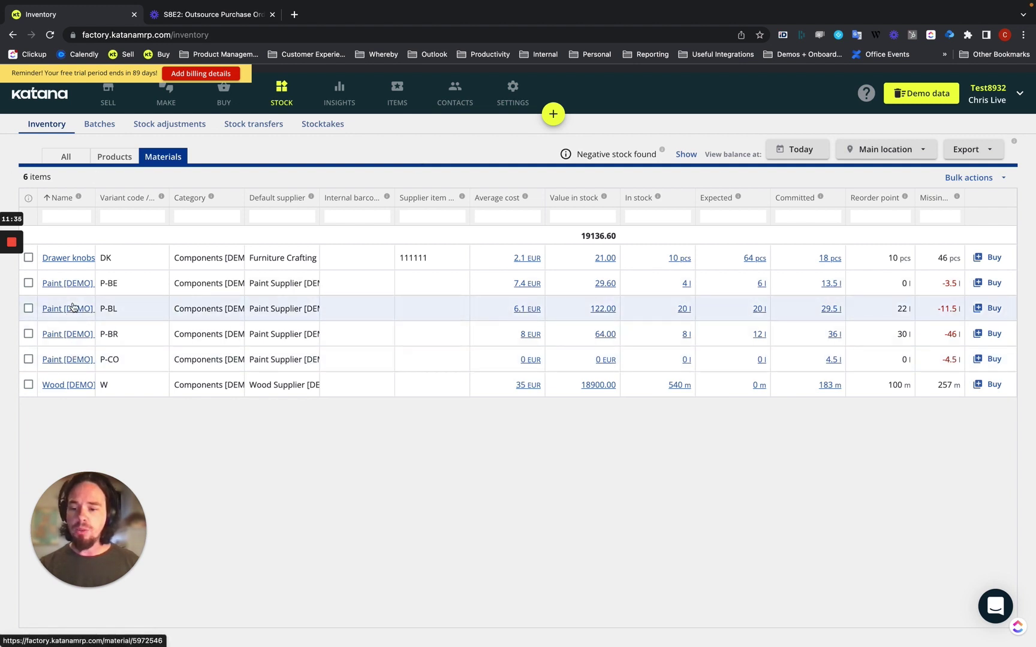
pyautogui.click(125, 160)
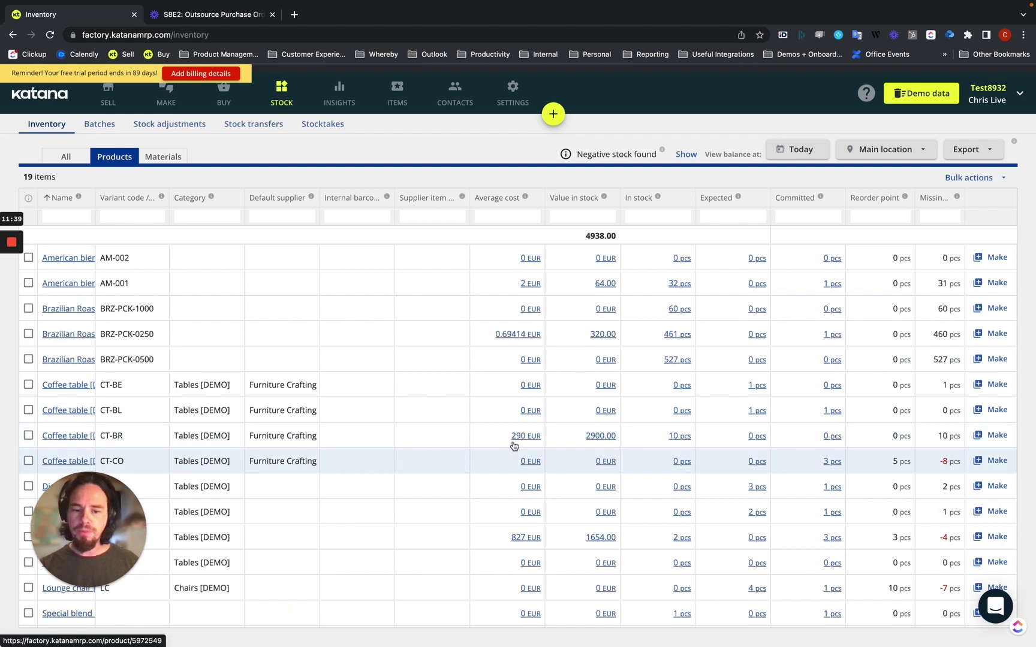
pyautogui.click(679, 440)
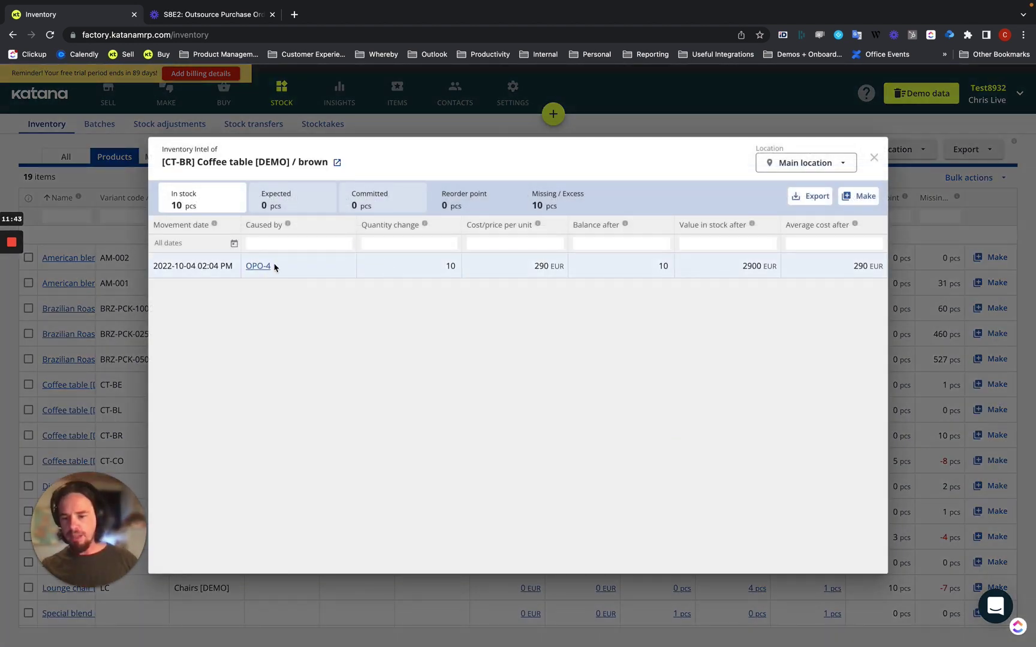